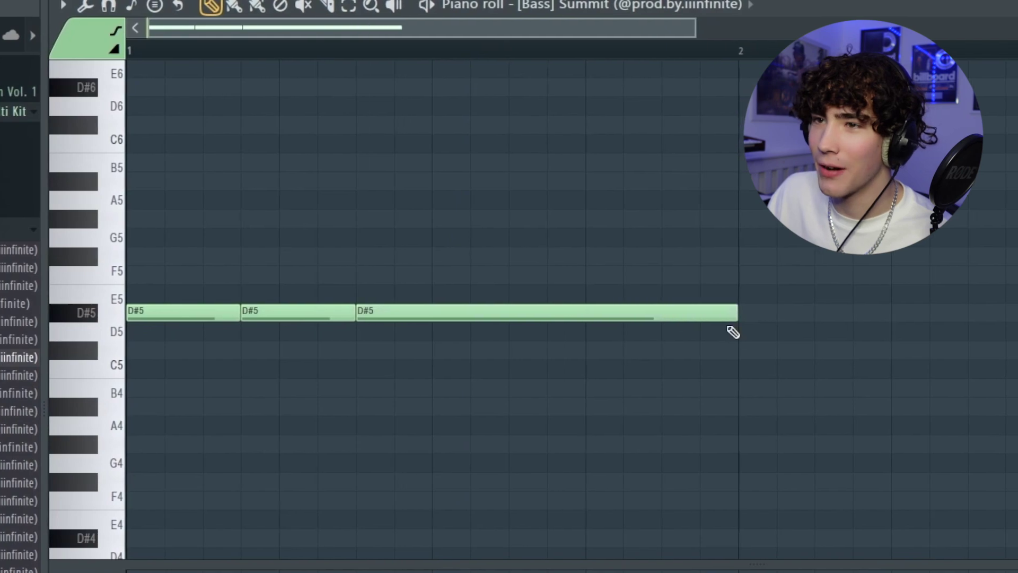
Write the [Bass] Summit line with short and long D#5 notes, adding an ascending run of F5, F#5 and G#5 before bar 3
drag(349, 314, 308, 316)
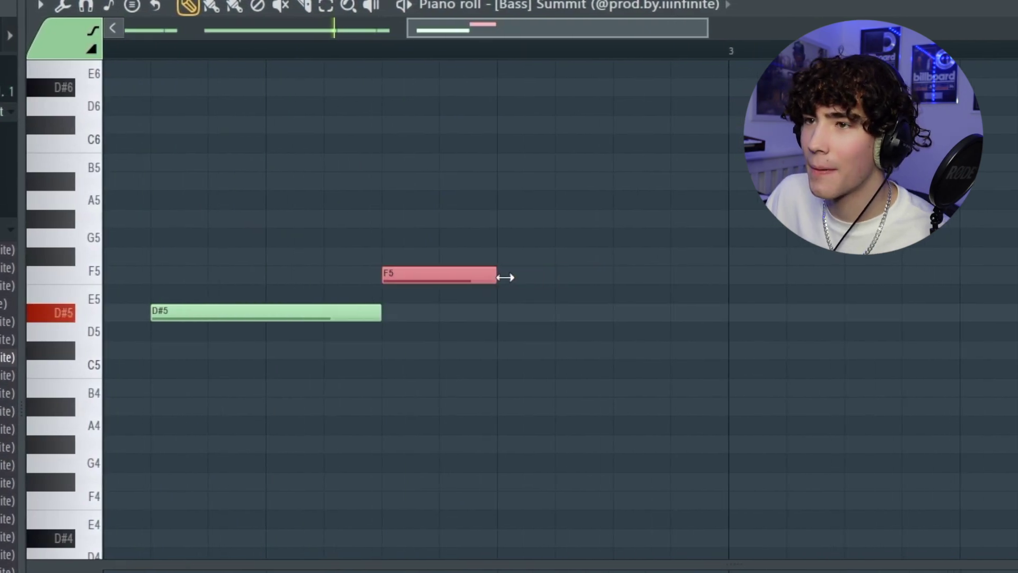
click(605, 219)
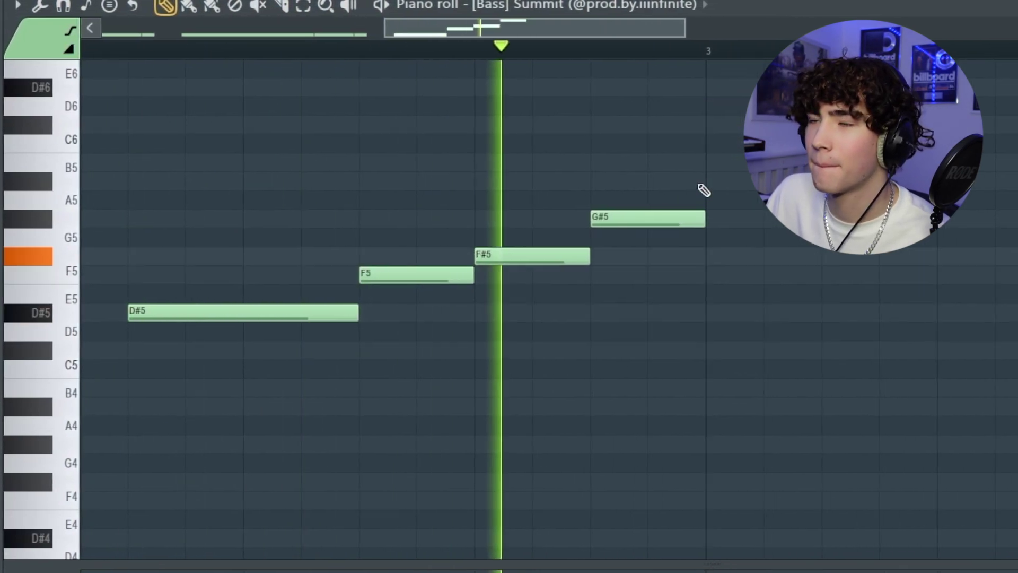
click(722, 180)
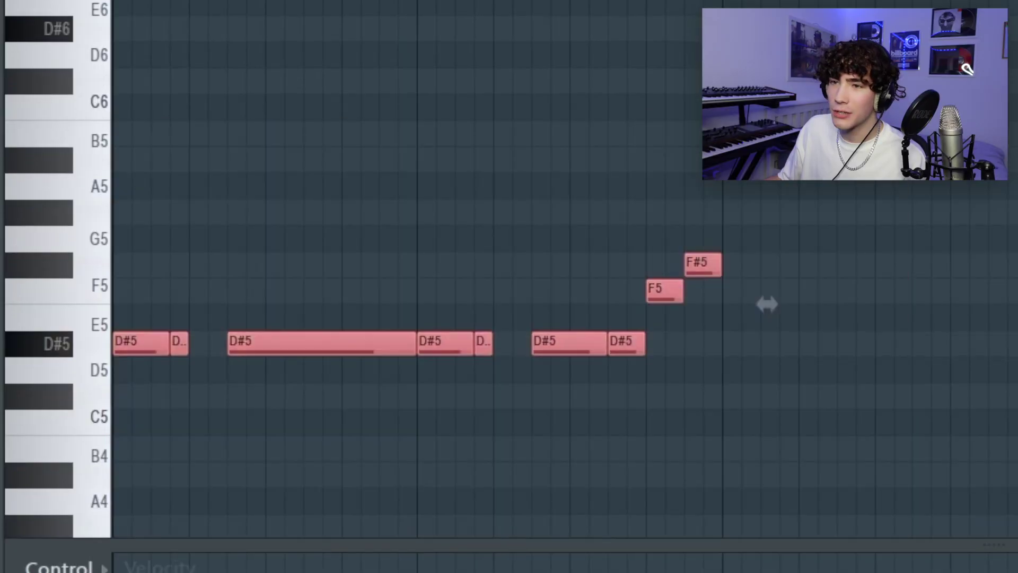
scroll(767, 304, down, 3)
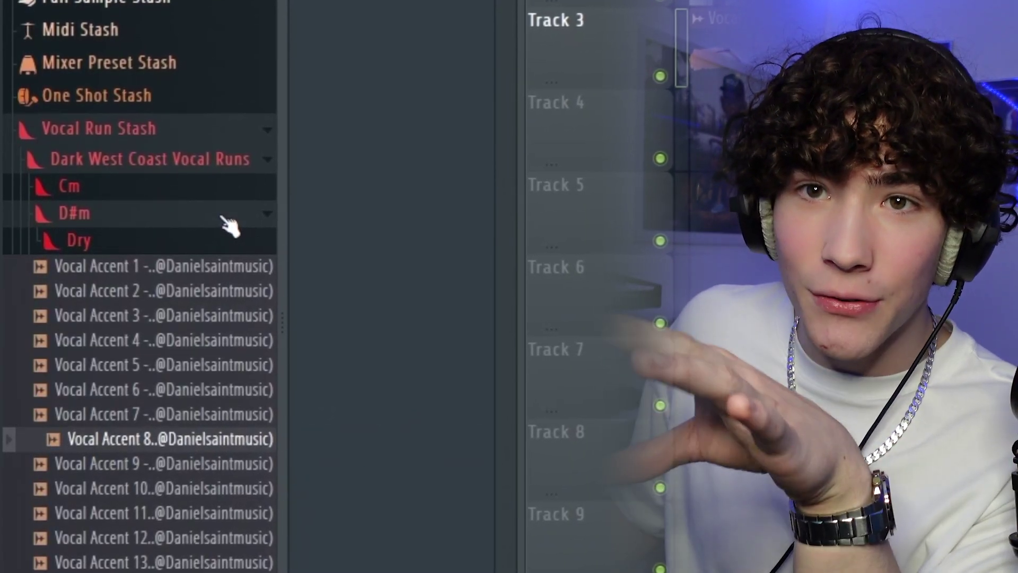
Audition Vocal Accent 11 from the D#m folder of Dark West Coast Vocal Runs
click(229, 215)
click(226, 218)
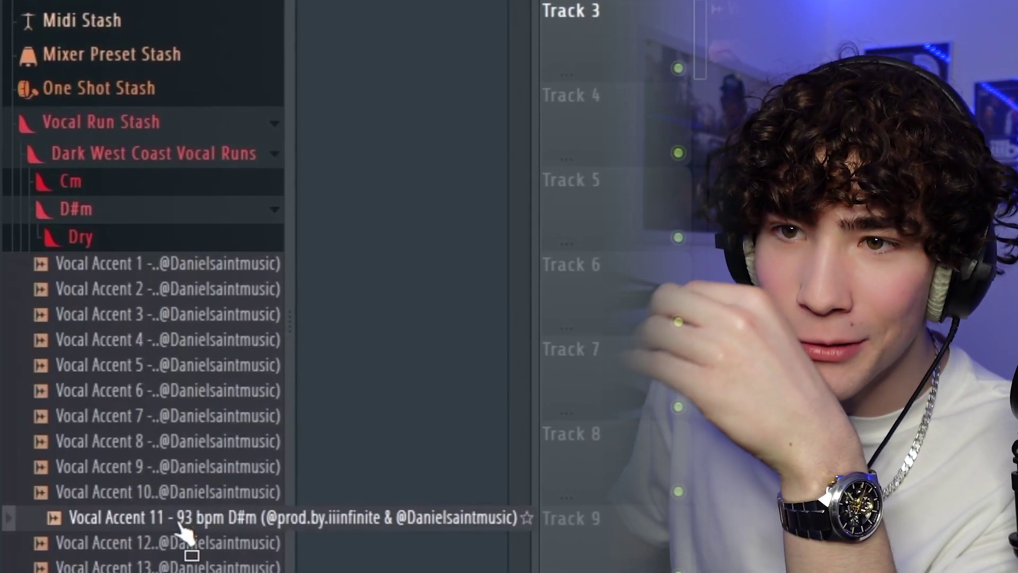
click(182, 517)
scroll(177, 514, down, 5)
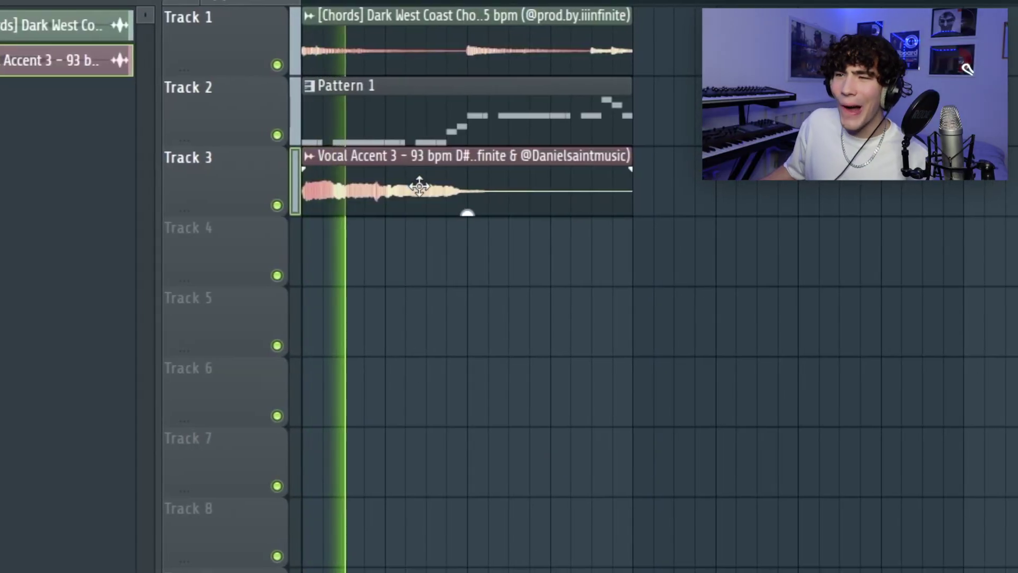
Place Vocal Accent 4 on Track 4 from the middle of the loop and delete its portion beyond the end of the chords clip
double_click(419, 187)
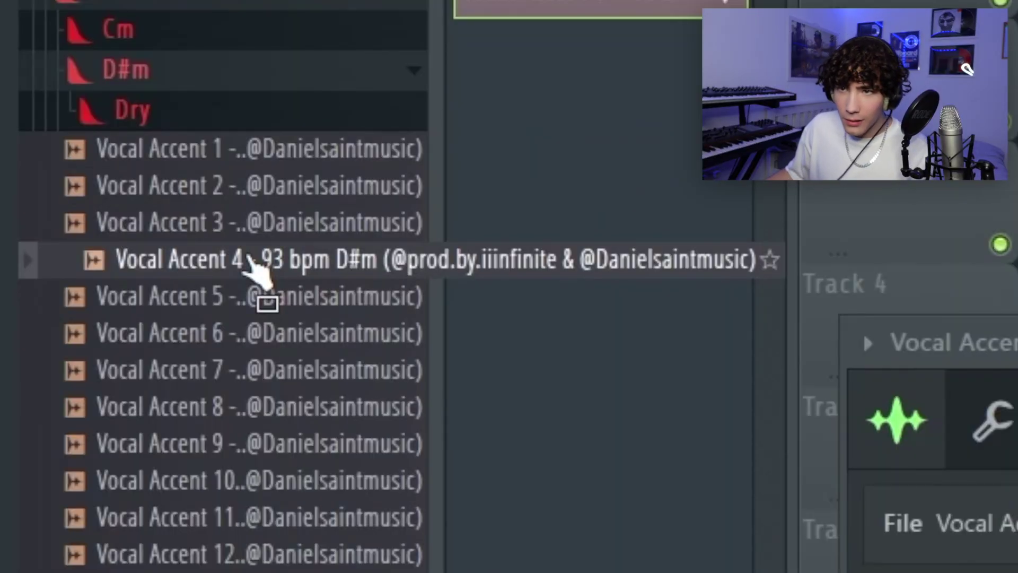
drag(249, 260, 603, 421)
drag(545, 407, 546, 393)
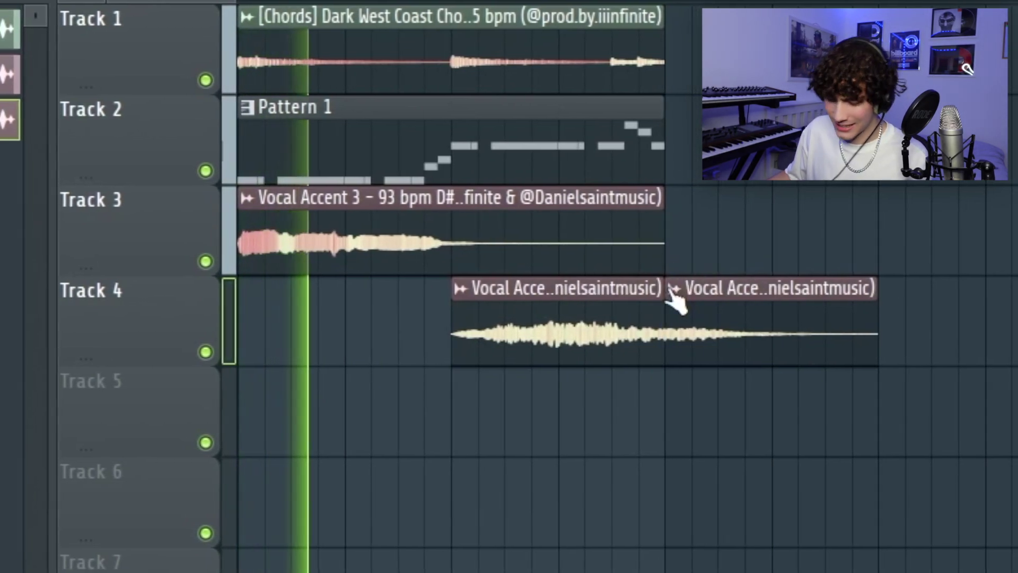
right_click(686, 299)
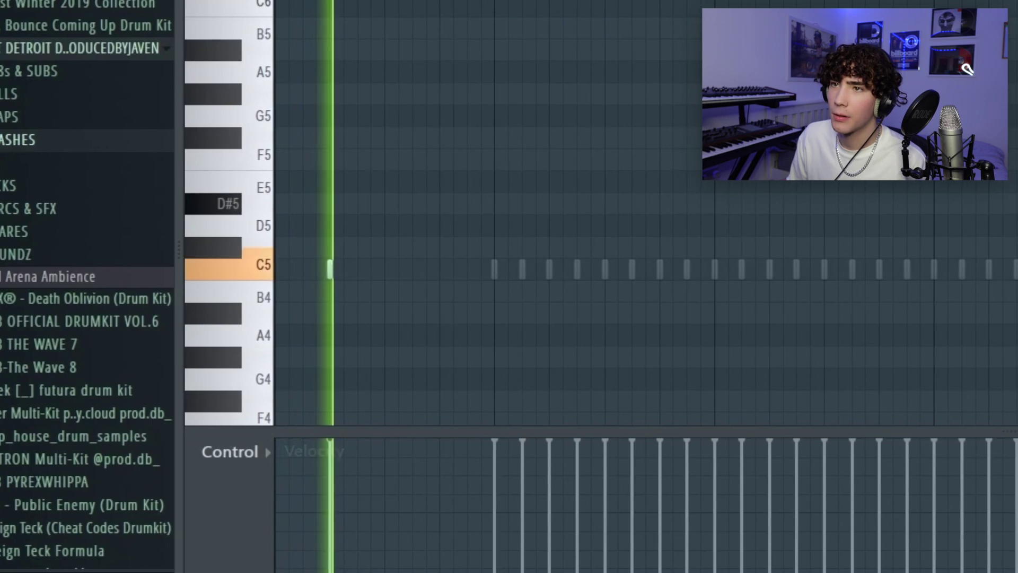
Paint evenly spaced drum notes on C5 and add syncopated hi-hat notes on C5 between the clap hits
drag(440, 270, 989, 270)
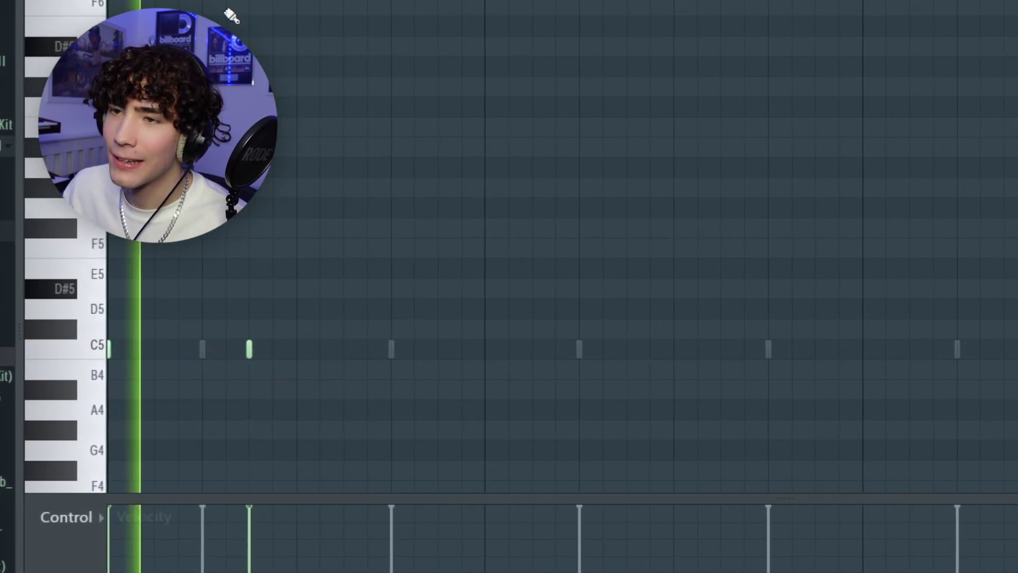
click(364, 348)
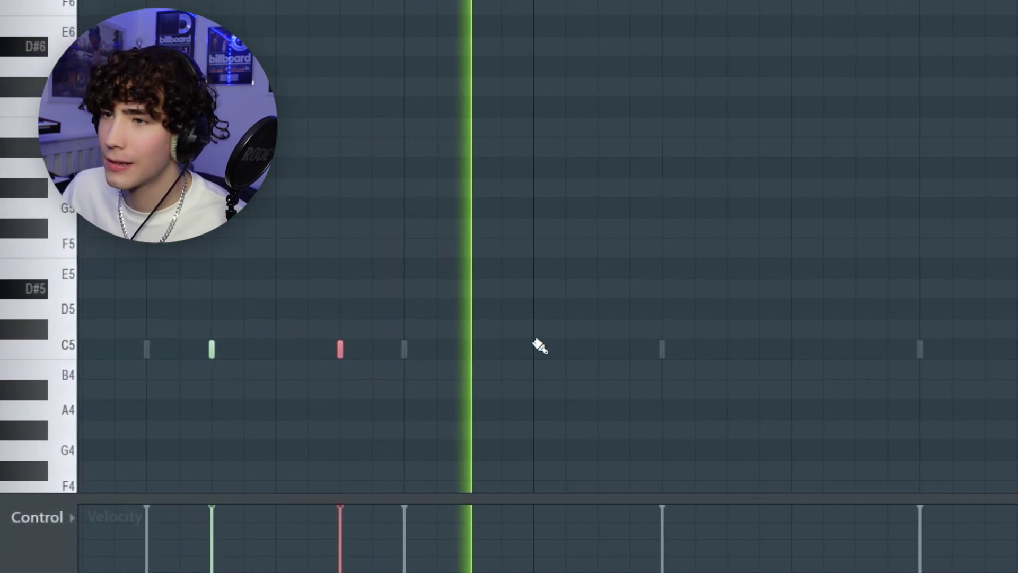
right_click(558, 349)
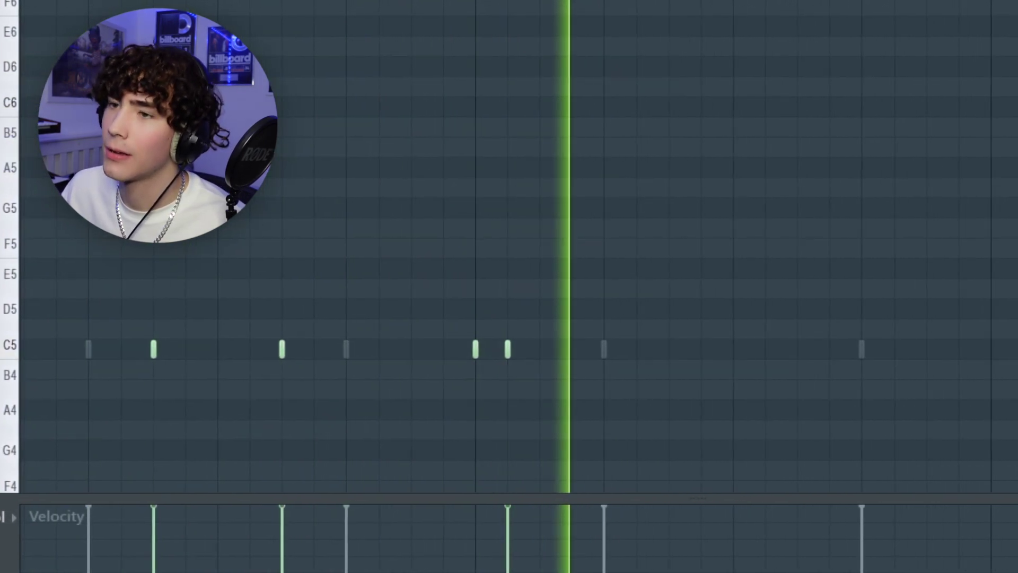
click(649, 348)
click(650, 347)
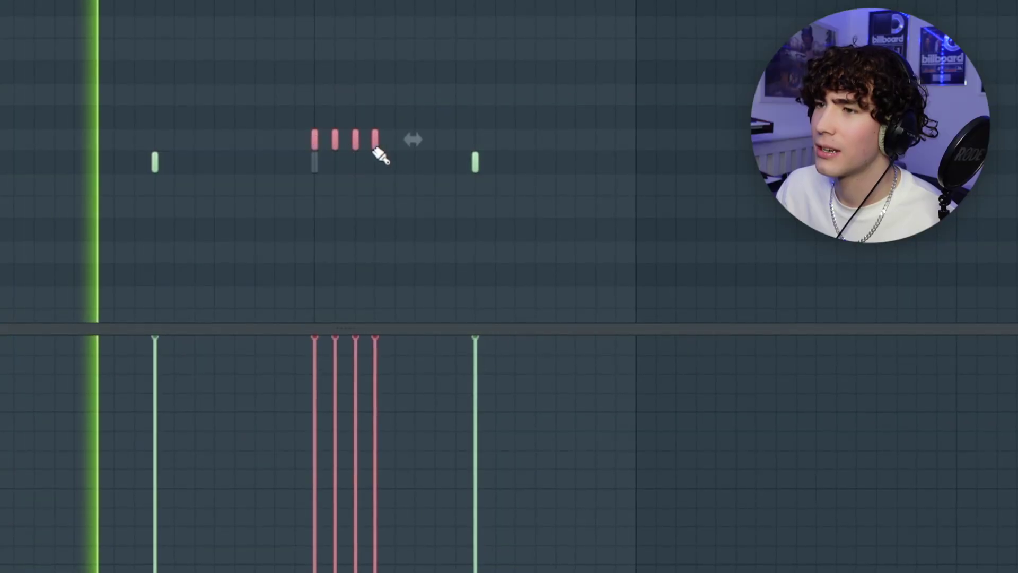
Extend the fast hi-hat roll on C#5 to nine notes near the pattern's end and slope its velocities downward
drag(378, 149, 479, 163)
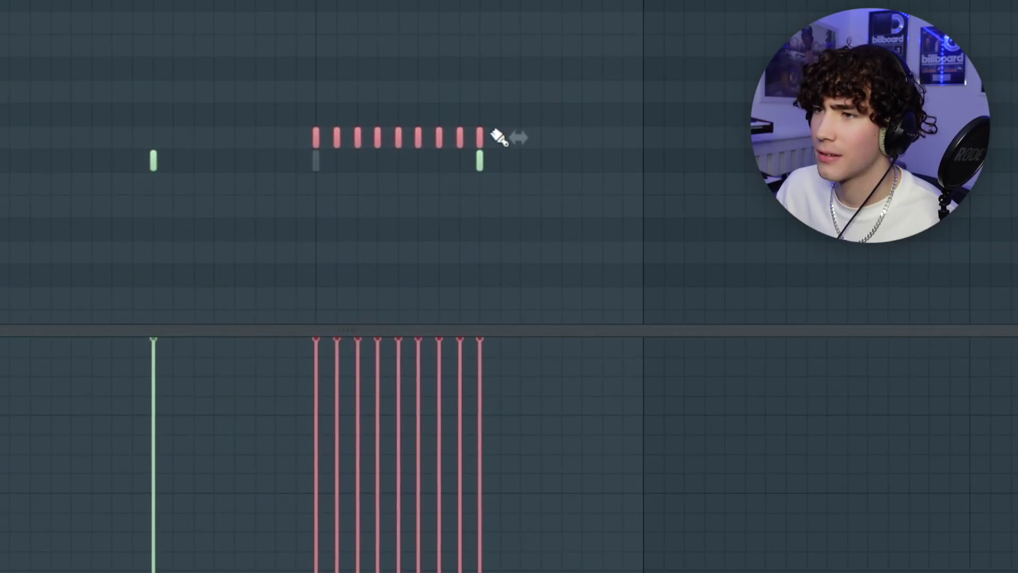
drag(371, 461, 423, 541)
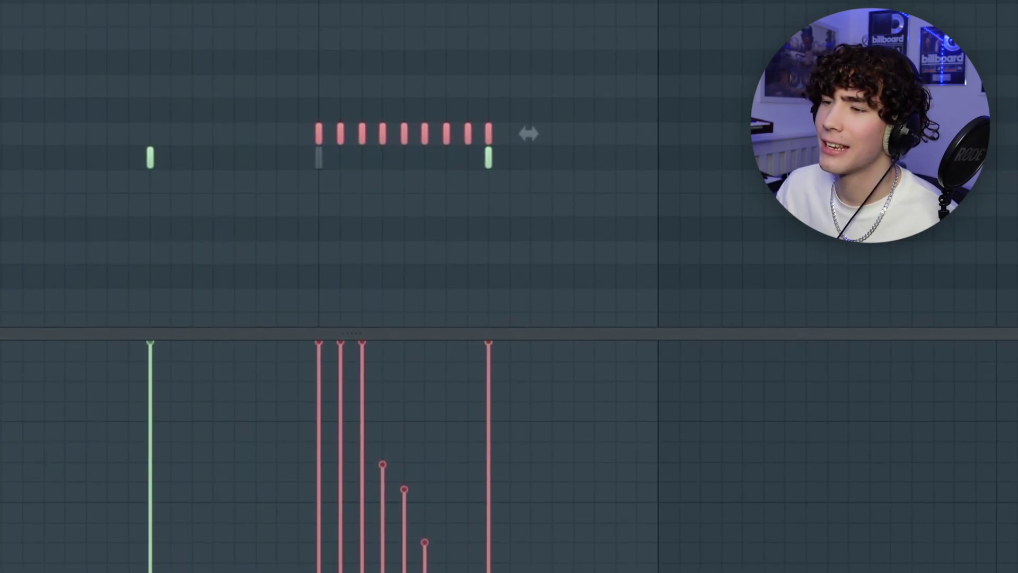
drag(301, 317, 316, 328)
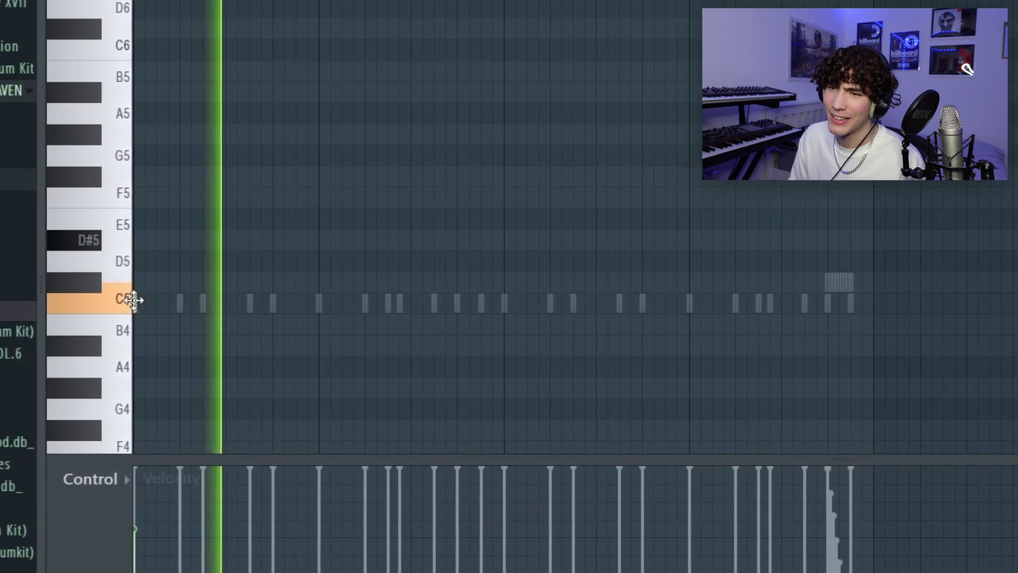
Place kick notes on C5 across the first two bars, including one on the start of bar 2
scroll(134, 300, up, 3)
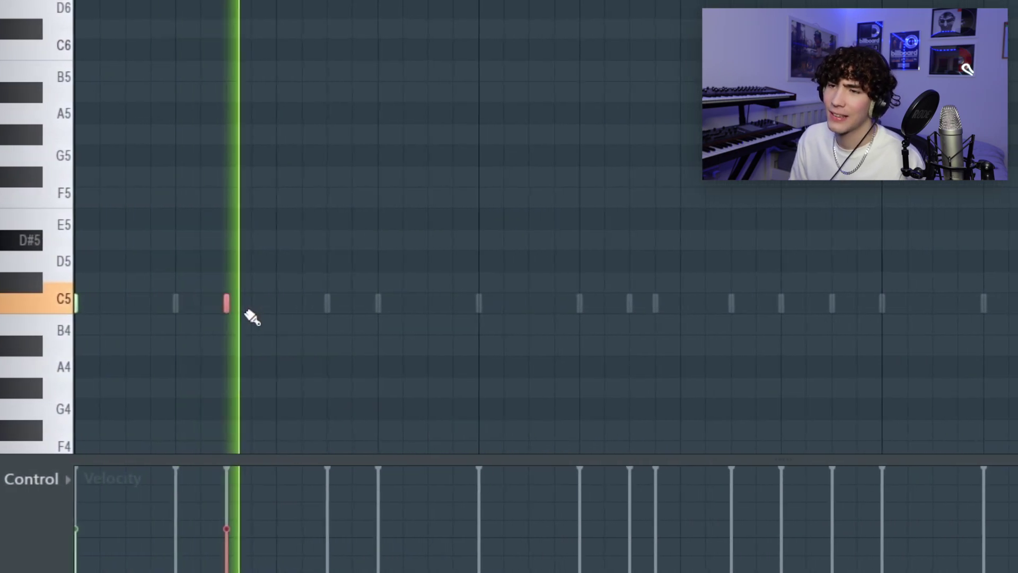
click(327, 302)
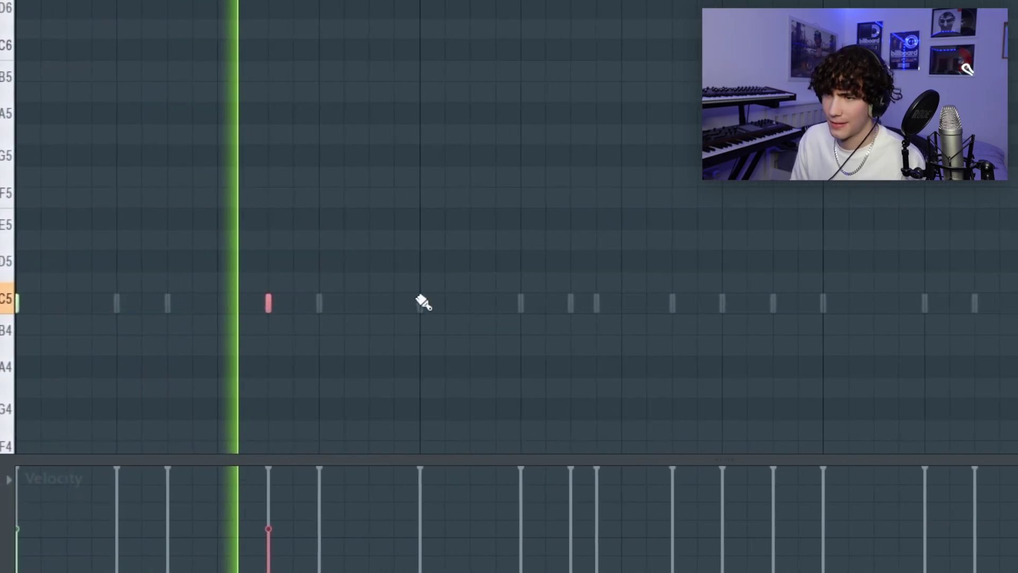
click(421, 303)
click(571, 302)
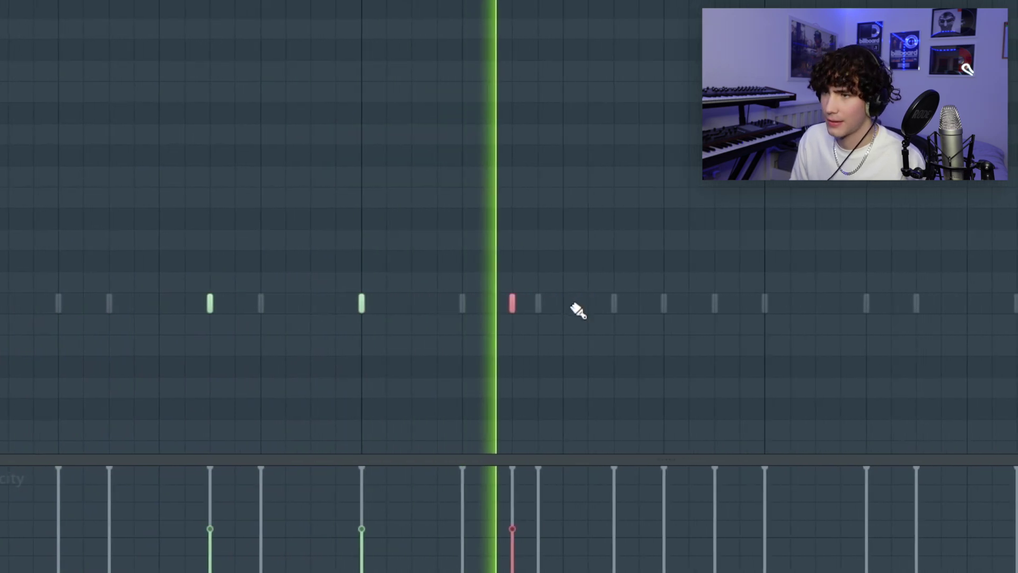
click(664, 302)
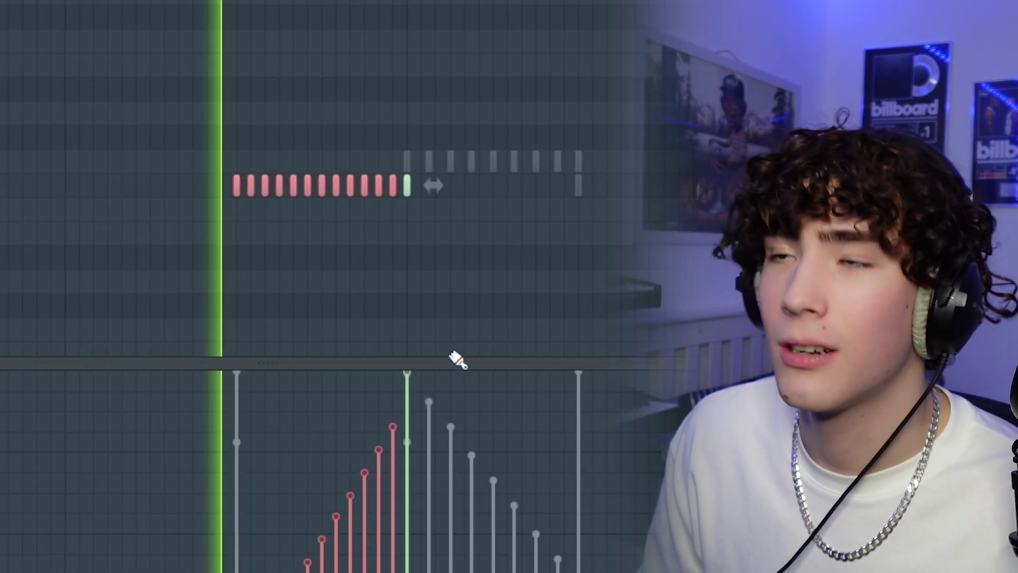
click(412, 175)
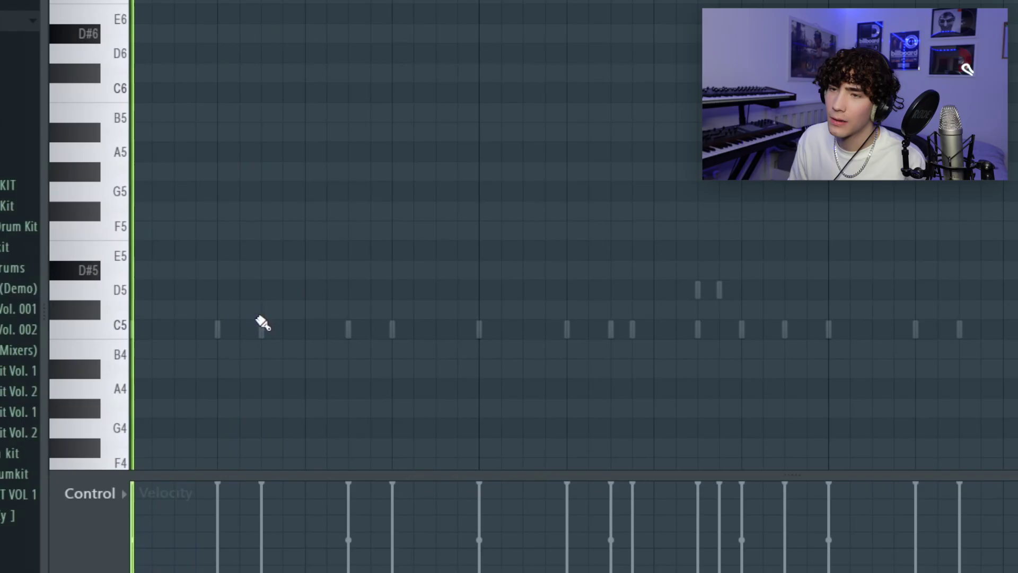
Add pairs of claves notes on C5 just before and just after the start of bar 2
scroll(467, 352, up, 3)
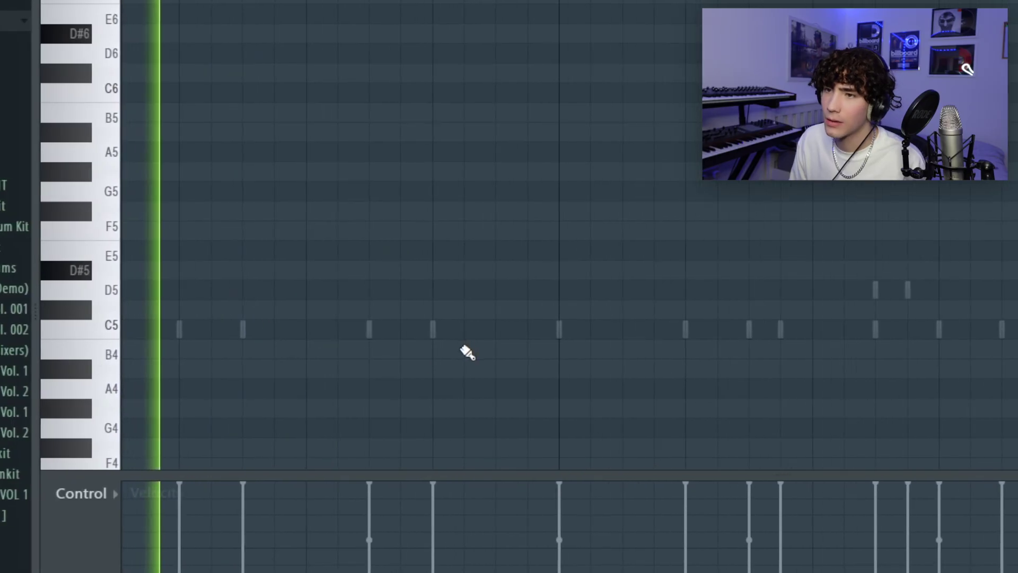
click(492, 330)
click(528, 329)
right_click(528, 331)
click(608, 330)
click(642, 329)
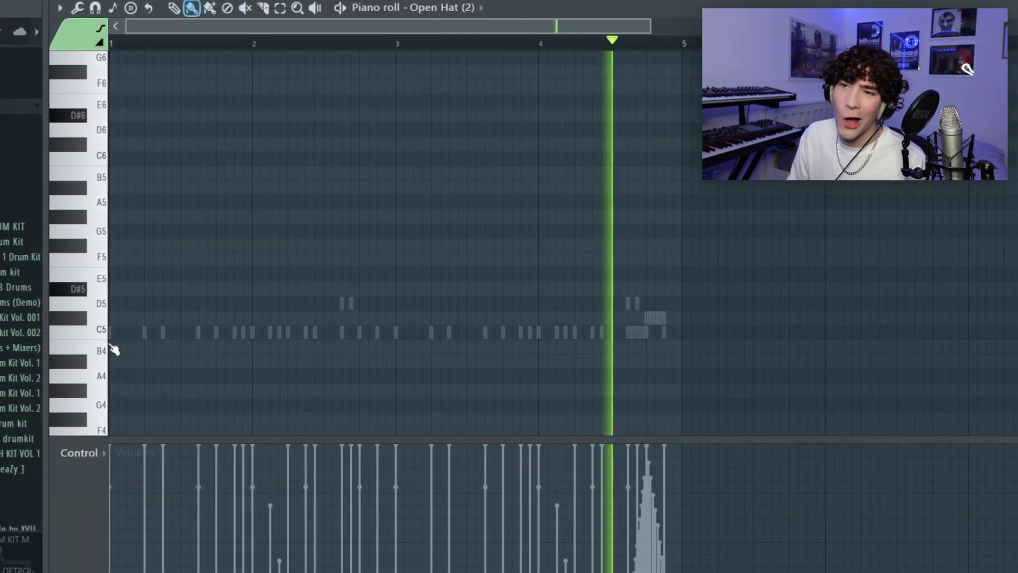
Place Open Hat (2) notes on C5 on the offbeats of bars 1 and 2
scroll(113, 345, up, 3)
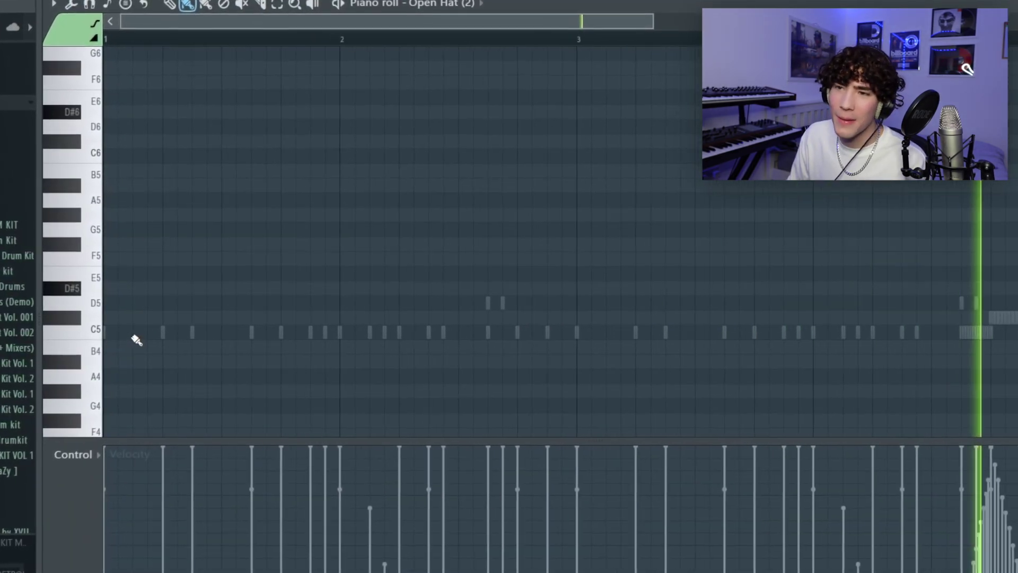
click(186, 333)
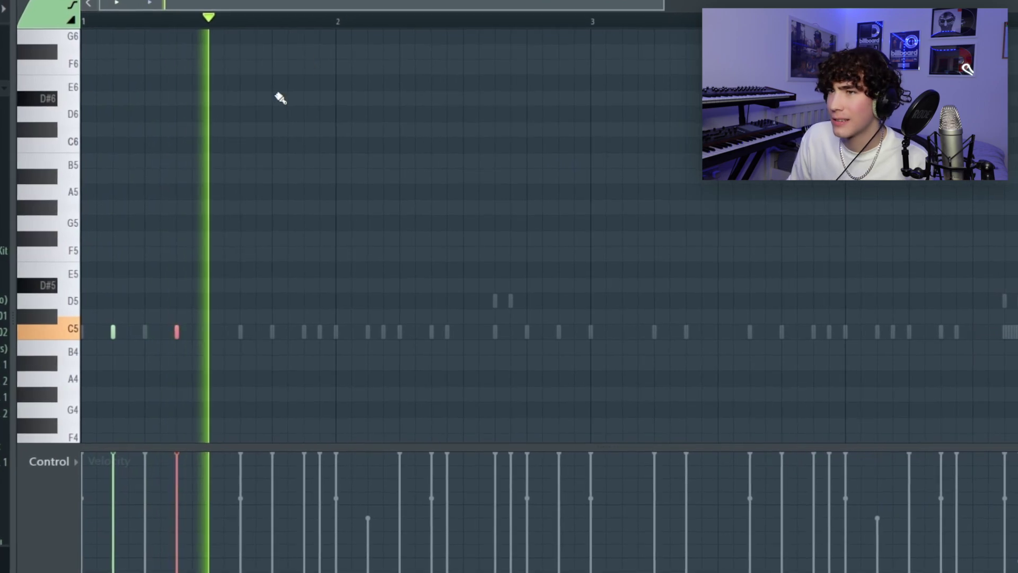
click(364, 332)
click(430, 331)
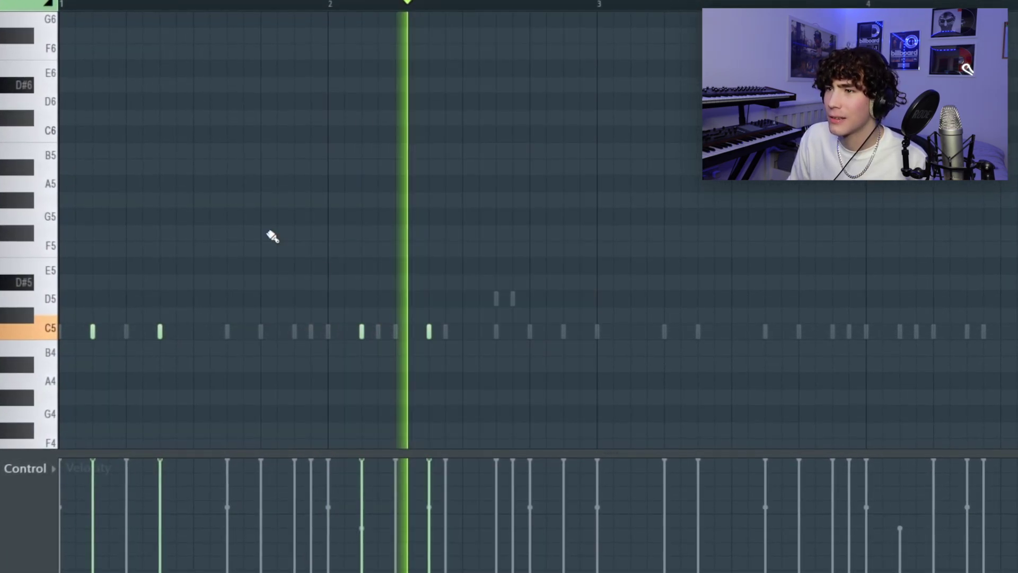
click(561, 332)
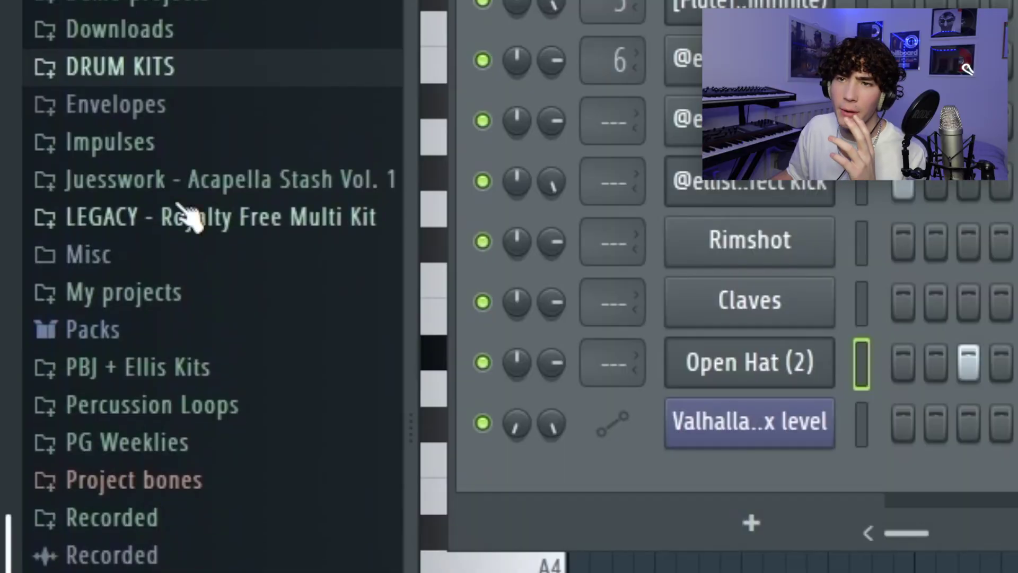
Open the LEGACY - Royalty Free Multi Kit folder and play back the melody with the D#6 and F#6 notes
click(193, 215)
click(228, 250)
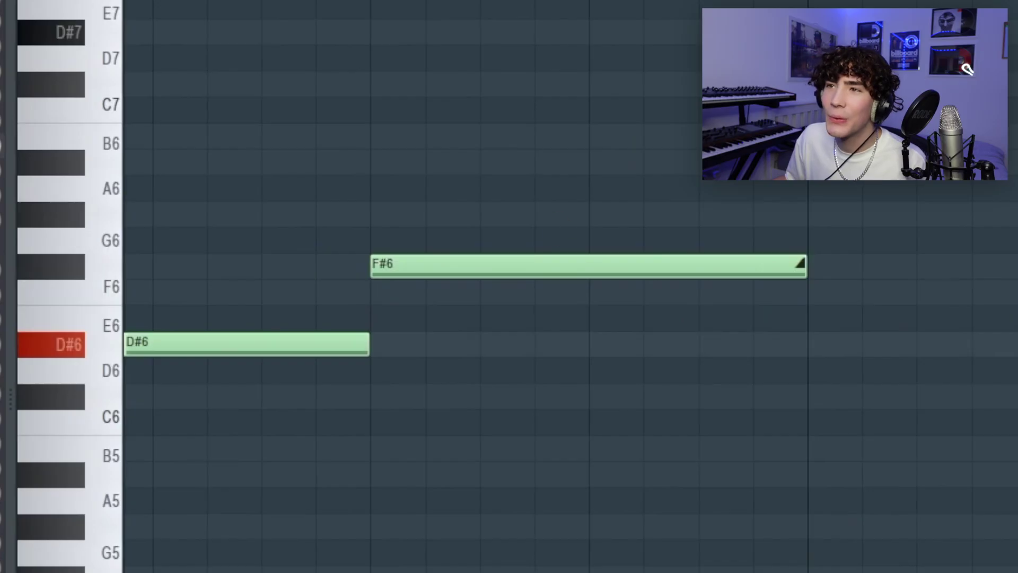
key(space)
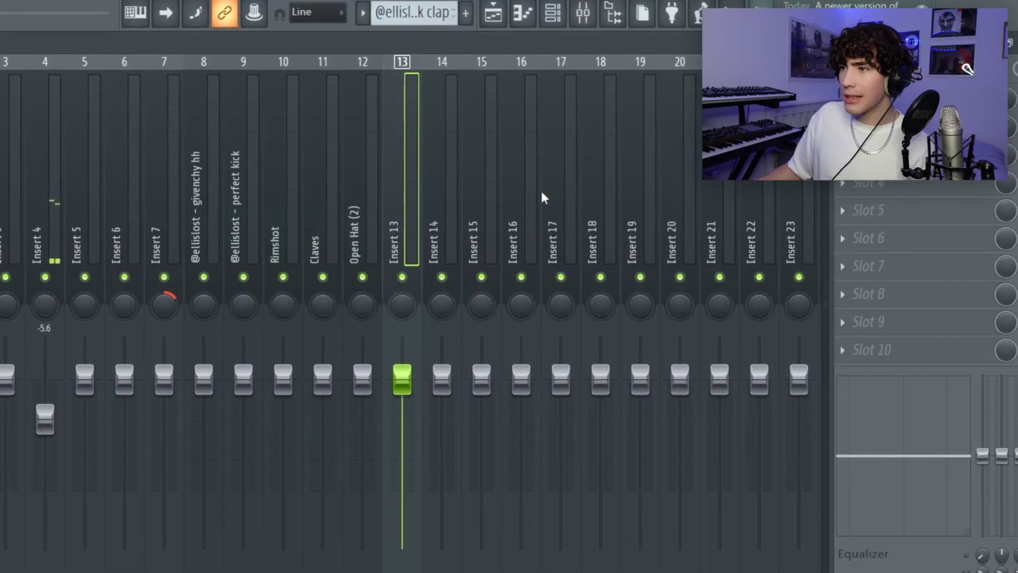
Load the Ellis Sample Master mixer track state onto Insert 20
click(674, 207)
right_click(679, 207)
mouse_move(732, 158)
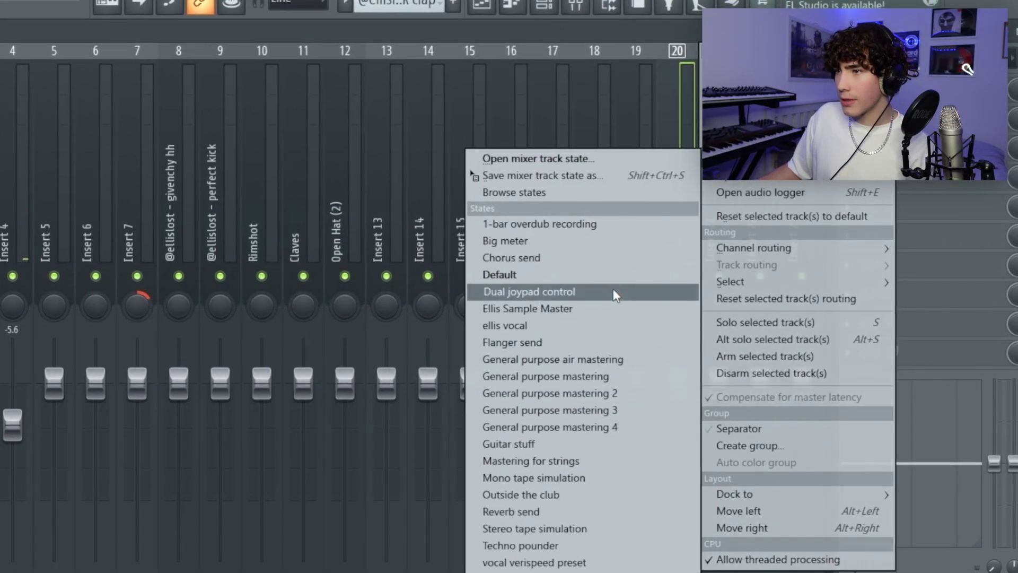
click(620, 306)
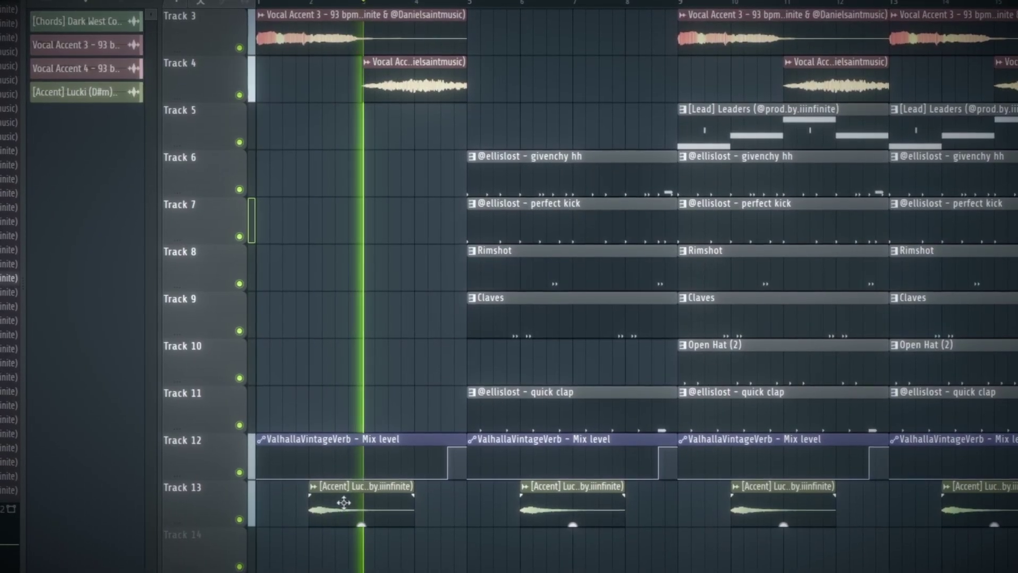
Delete the first two [Accent] Lucki clips from Track 13
double_click(406, 489)
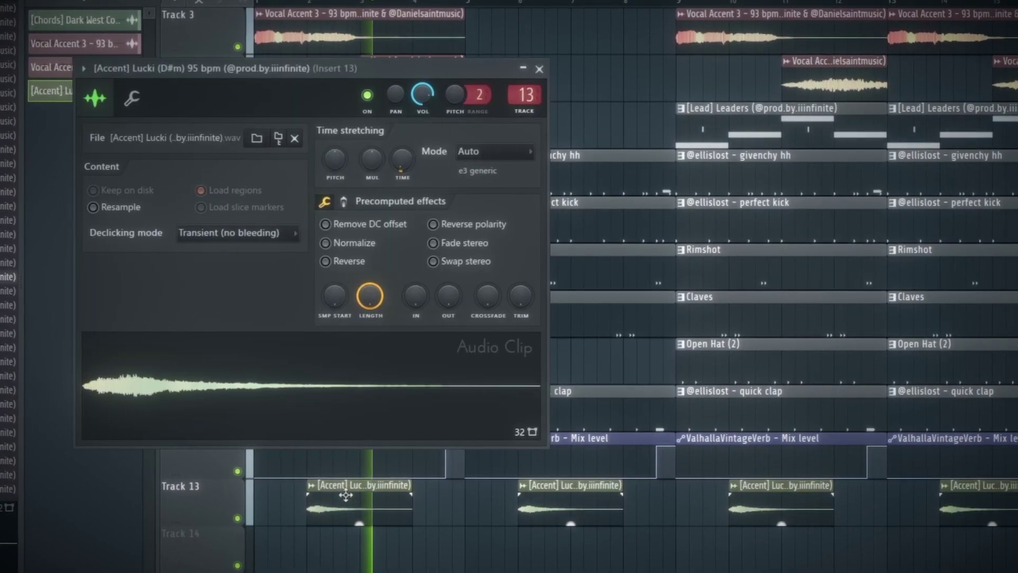
right_click(363, 512)
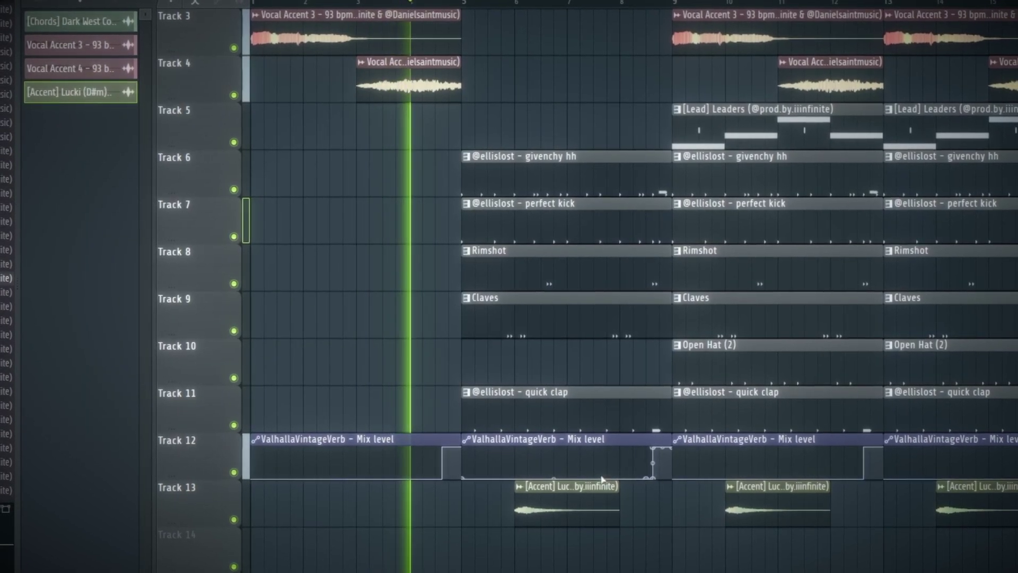
right_click(583, 502)
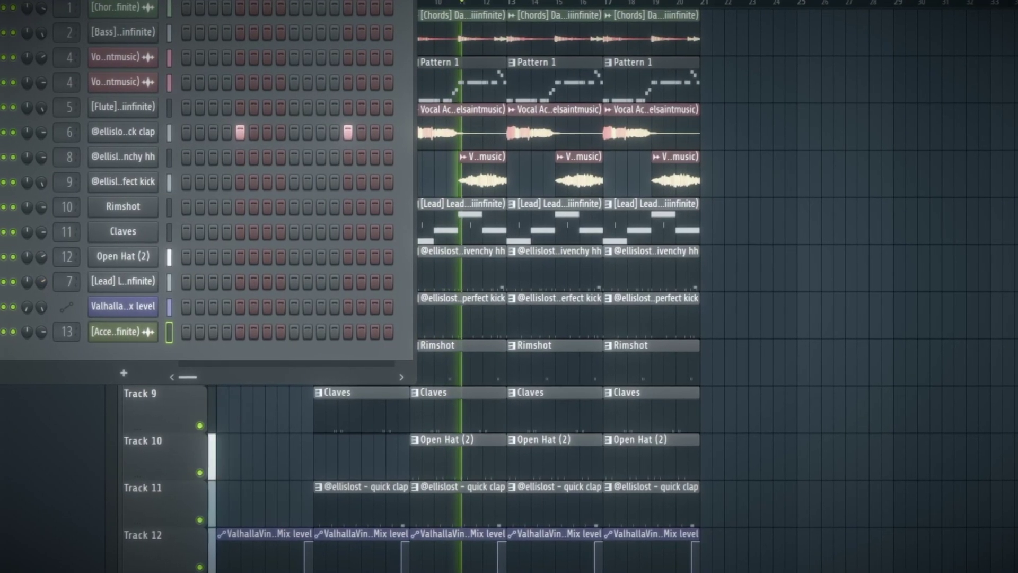
click(657, 104)
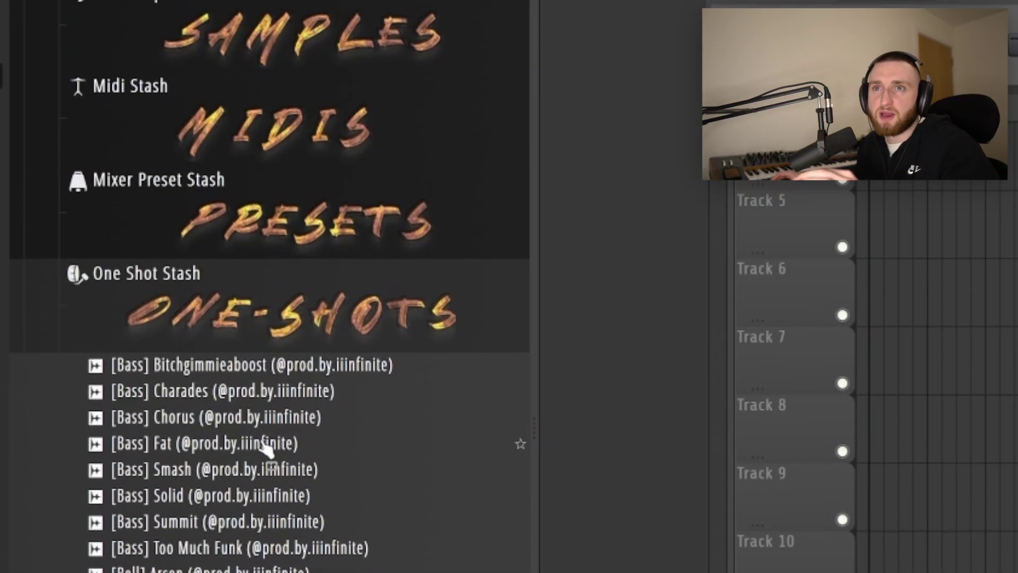
Browse the One Shot Stash for a keys sound and write chords in the piano roll, beginning with C5, D5, D#5 and F#5
scroll(227, 432, down, 6)
click(195, 424)
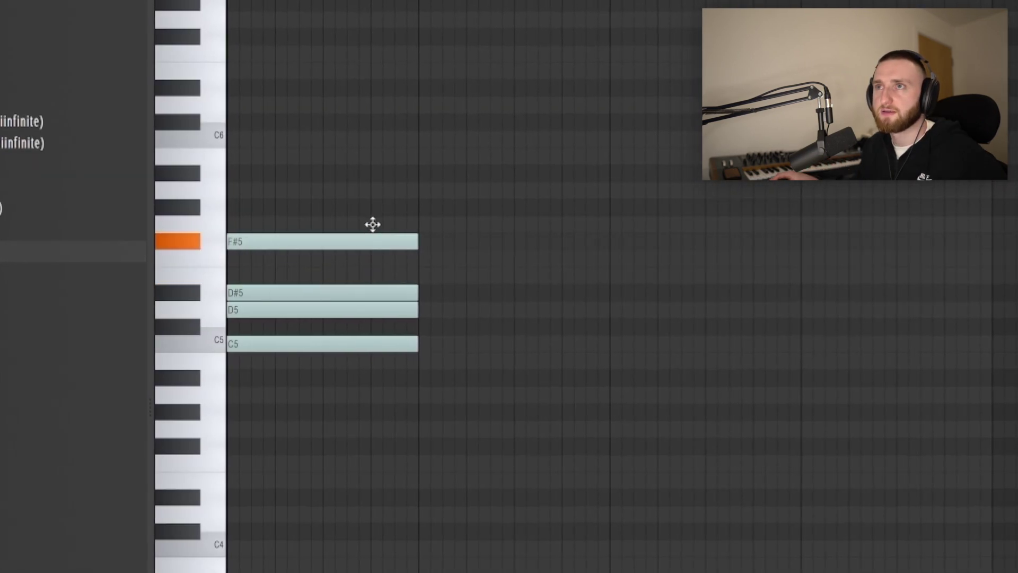
drag(450, 332, 511, 411)
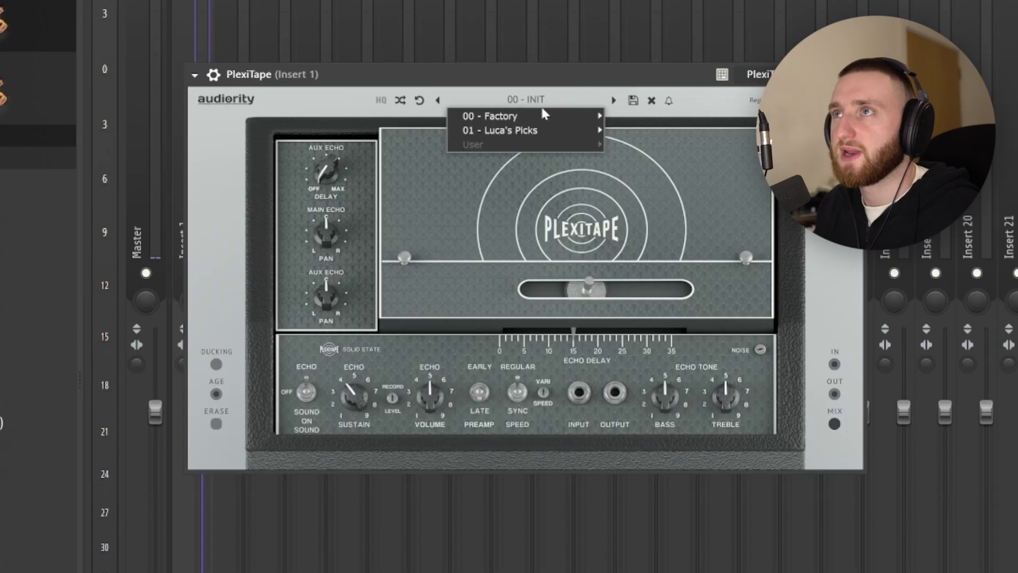
Load the Like a Plate preset from PlexiTape's factory Sync presets on Insert 1 and lower its echo volume
mouse_move(532, 118)
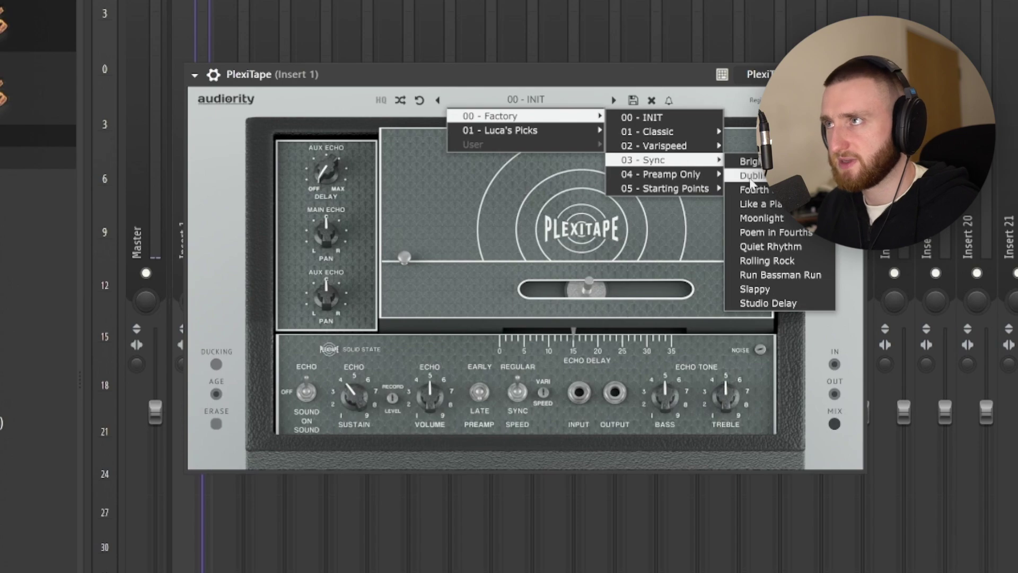
click(770, 207)
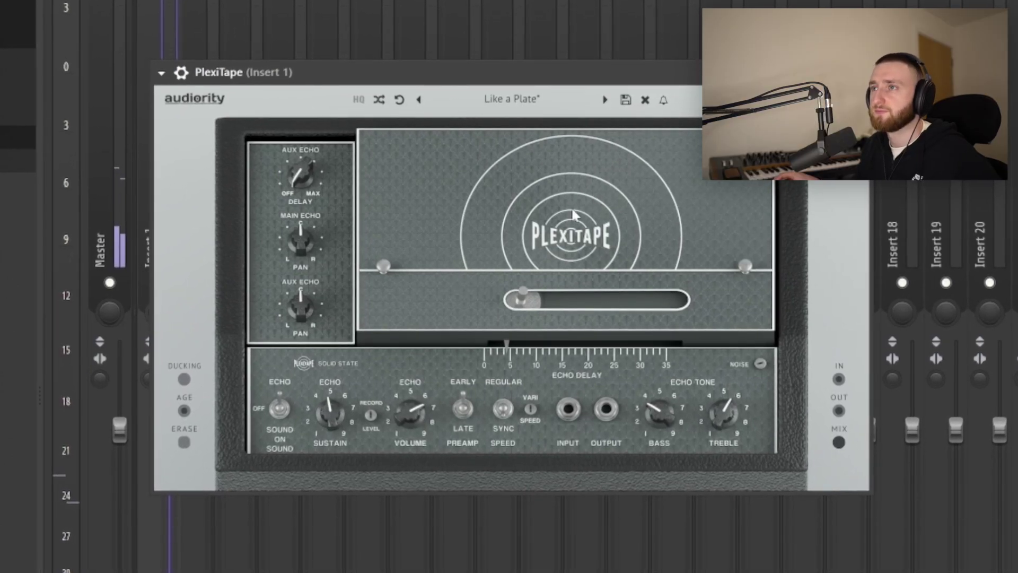
drag(410, 411, 405, 469)
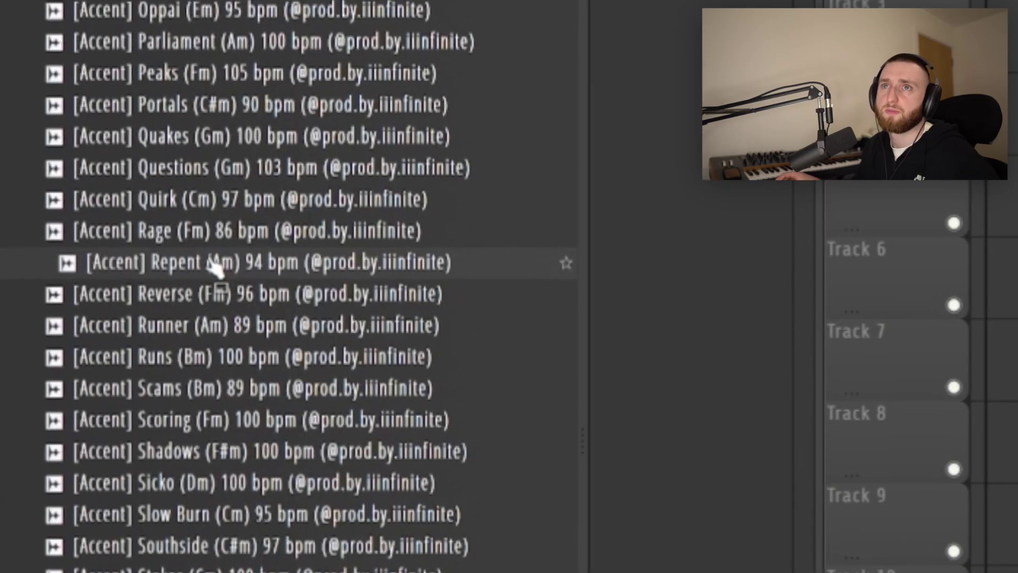
Add the [Accent] Repent (Am) 94 bpm sample to Track 2 and repeat a shortened [Lead] Ghost Town clip along Track 3
mouse_move(215, 266)
mouse_down()
mouse_move(211, 289)
mouse_move(217, 275)
mouse_up()
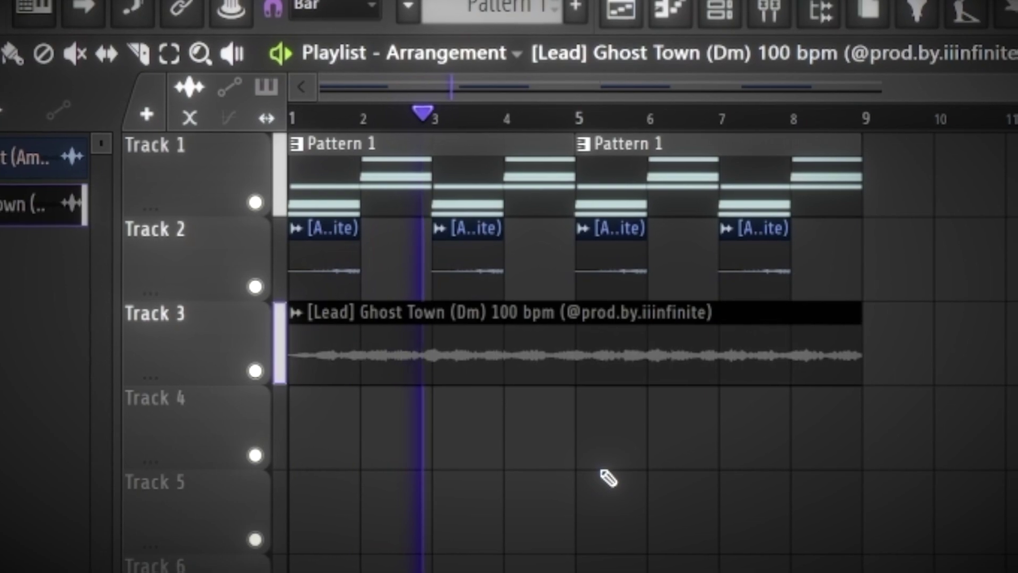
double_click(668, 352)
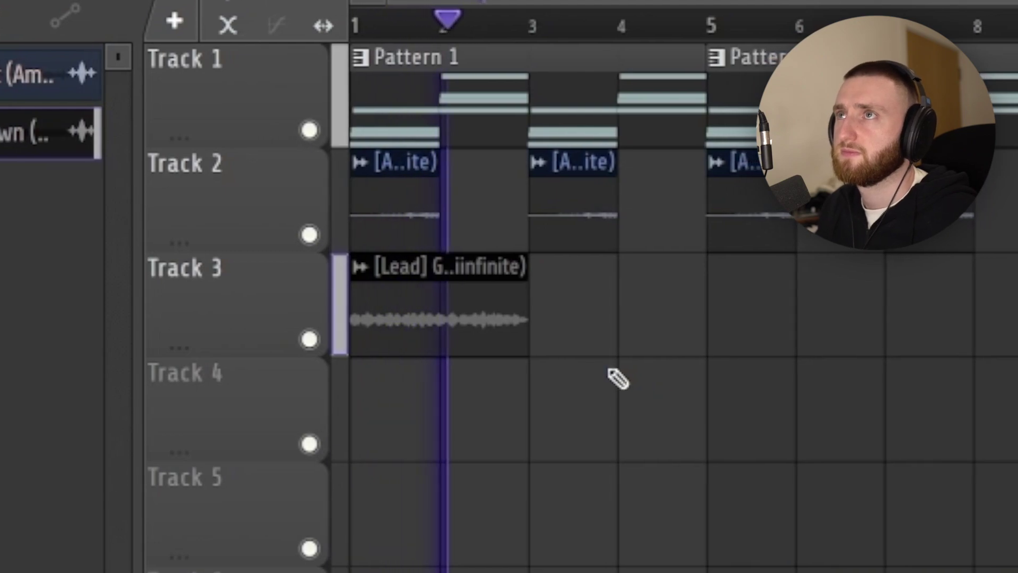
click(522, 336)
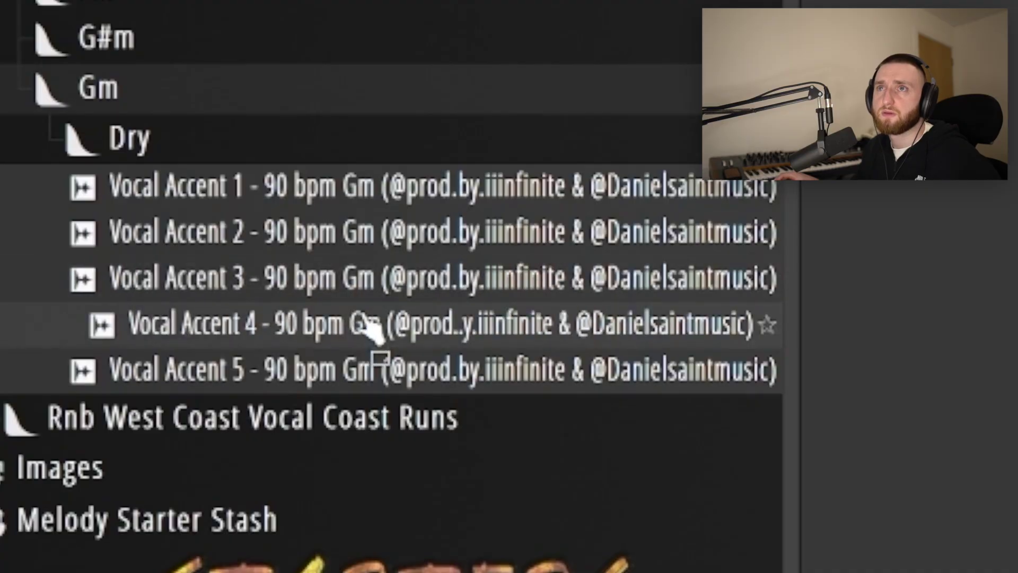
Audition the Gm vocal accents, place Vocal Accent 3 in Track 5 and lower its volume
click(405, 371)
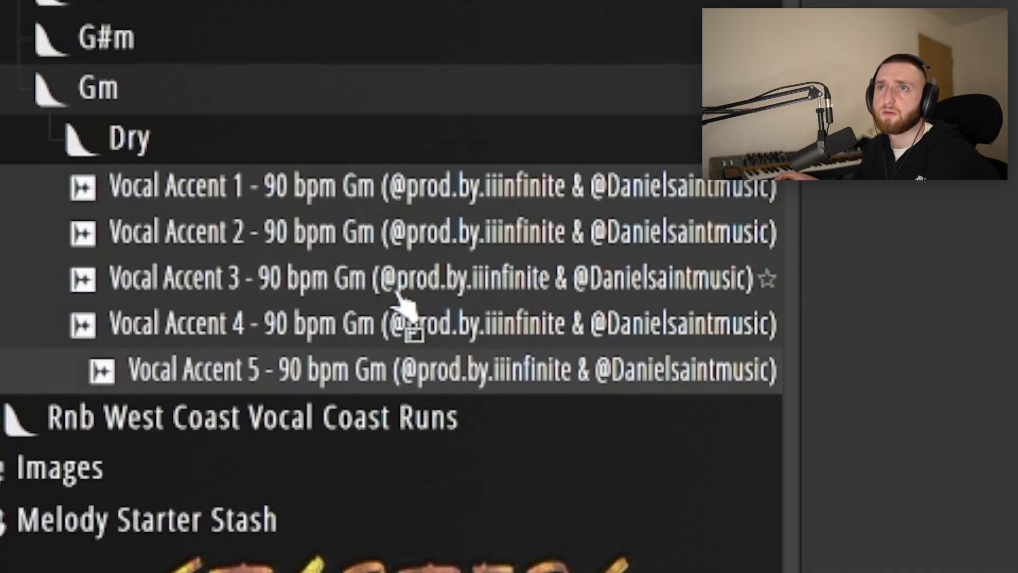
click(379, 245)
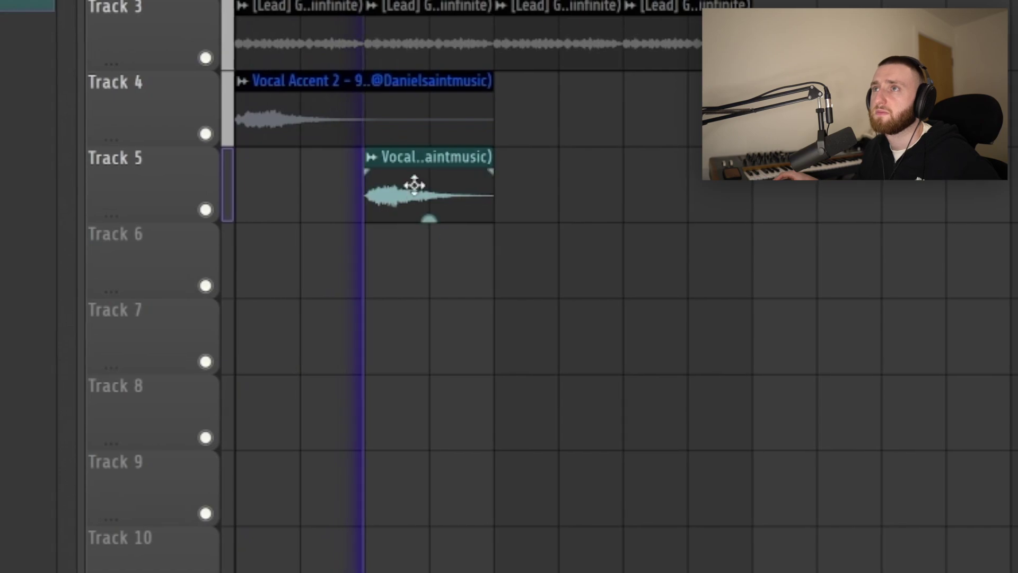
double_click(414, 184)
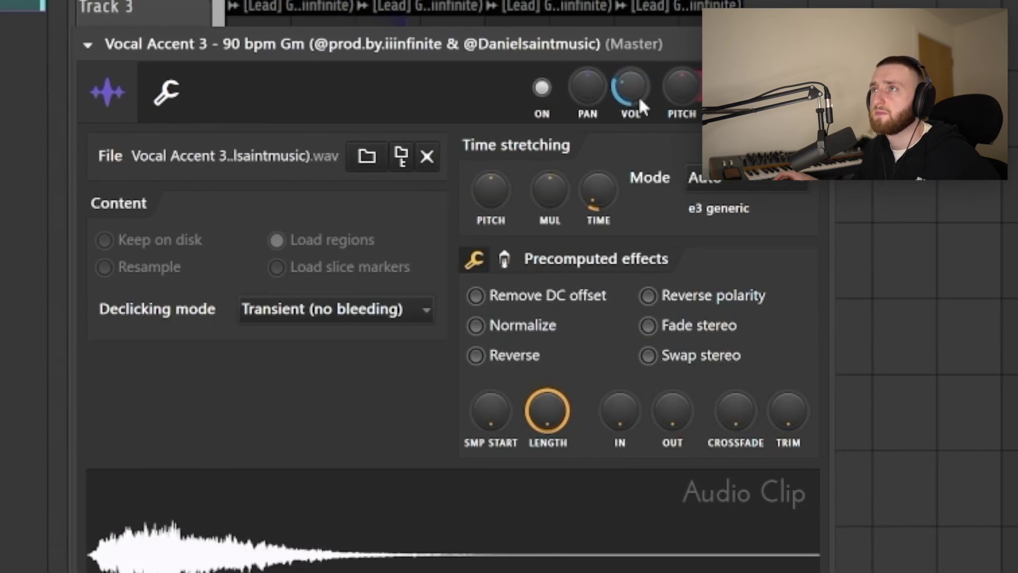
key(Escape)
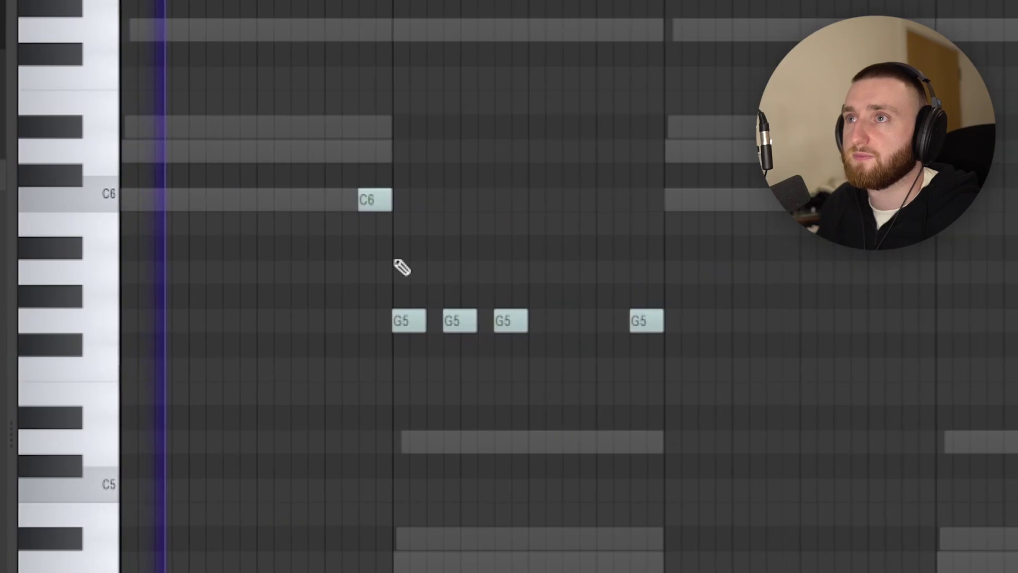
Delete the first two G5 bass notes in bar 2 and duplicate the remaining bass pattern
right_click(430, 329)
right_click(378, 324)
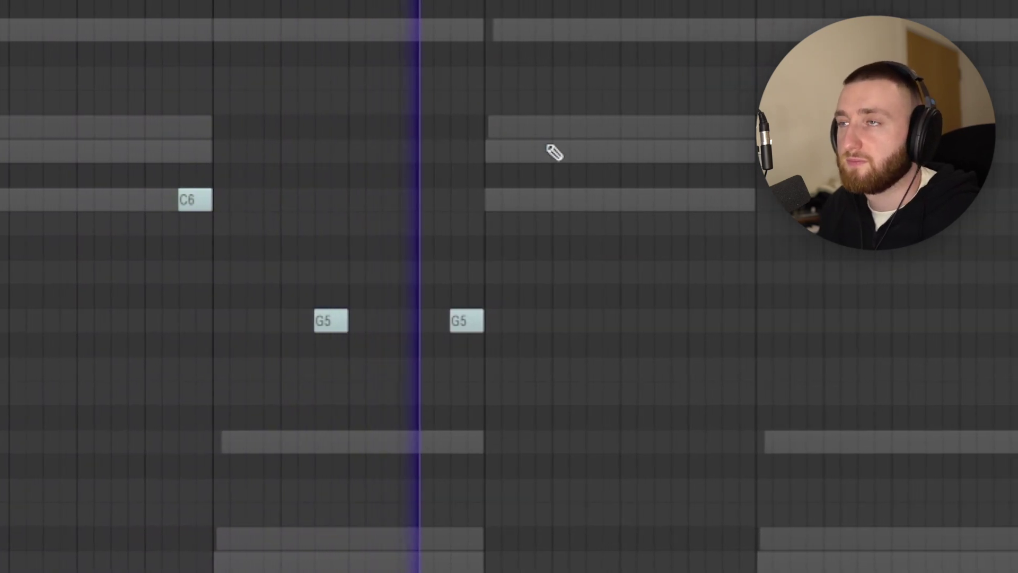
key(ctrl+a)
key(ctrl+b)
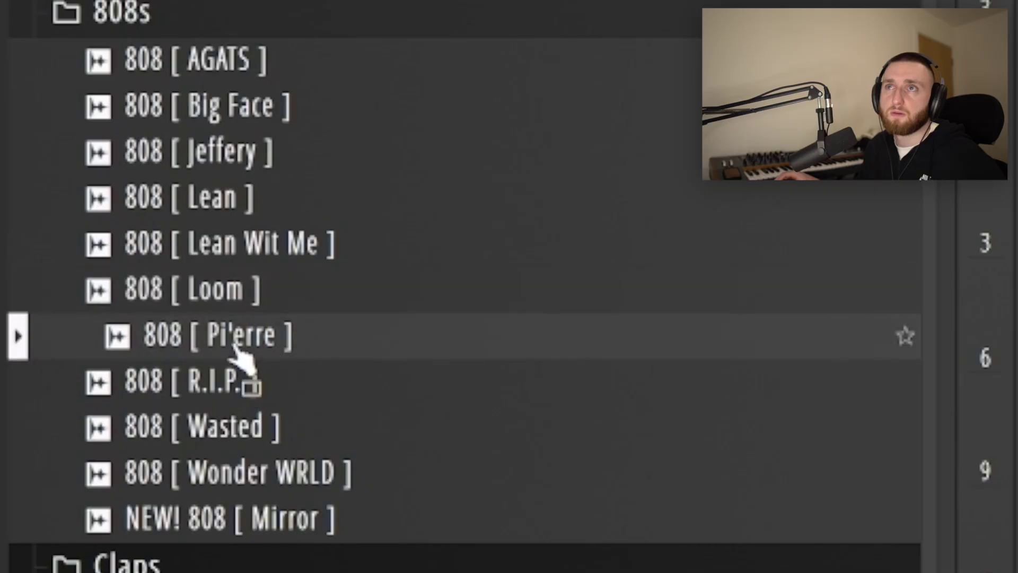
Write a bassline with the 808 [ Pi'erre ] sample and transpose its notes up two semitones
drag(237, 356, 461, 357)
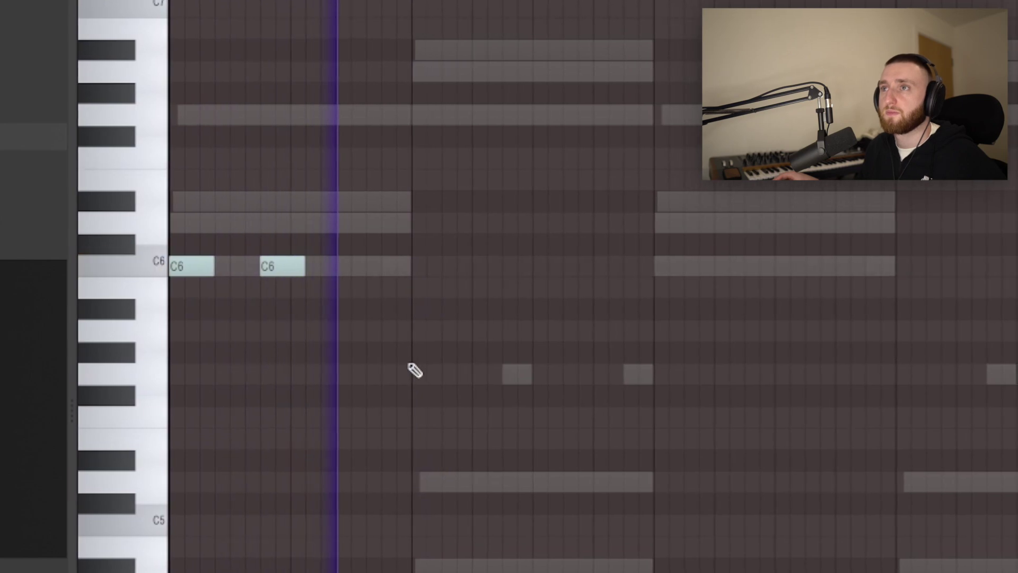
click(416, 371)
drag(424, 371, 451, 386)
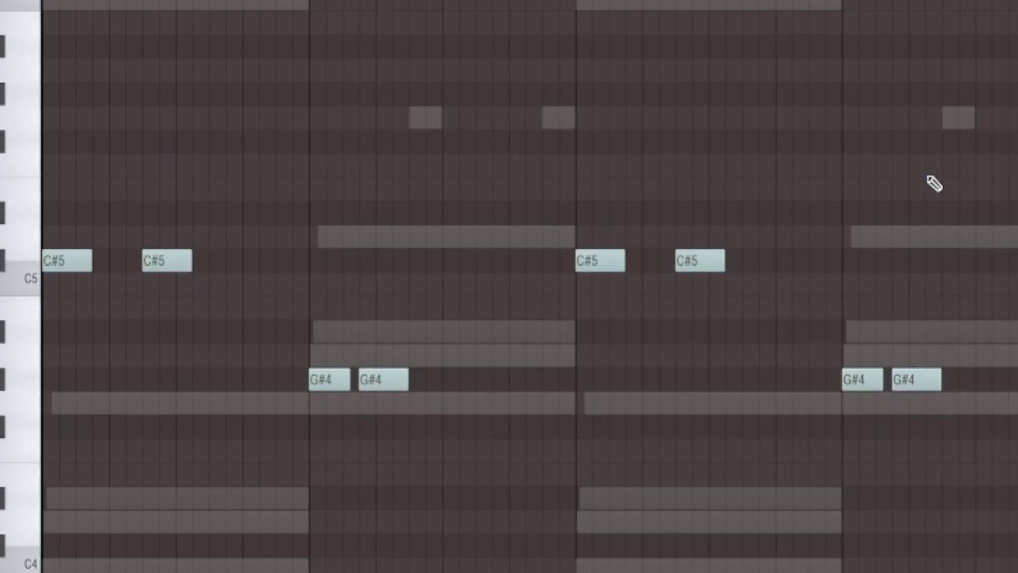
key(shift+Up)
key(shift+Up)
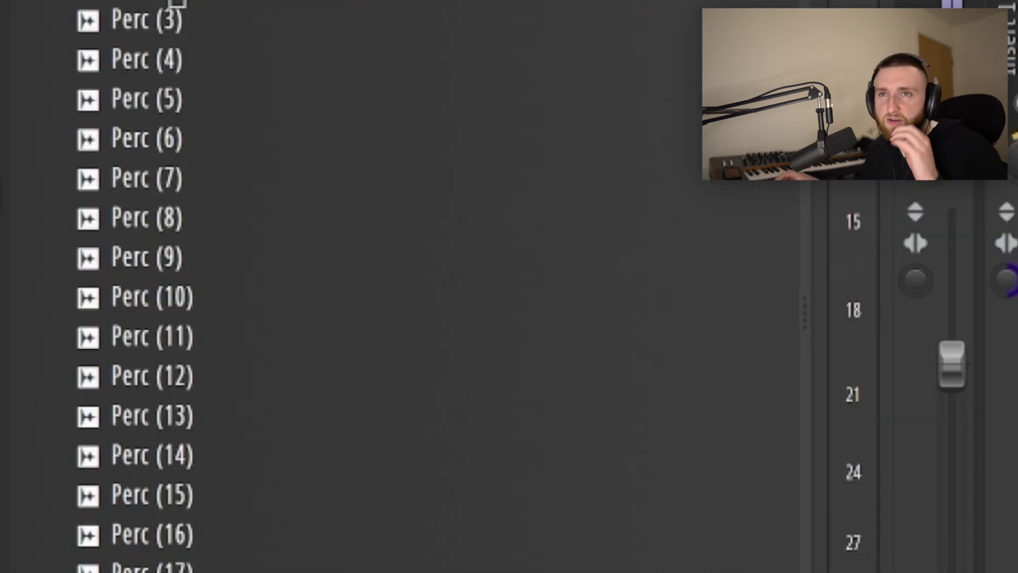
Add Perc (10) to the drum pattern, remove one Perc (7) step and place another Perc (10) hit
drag(218, 297, 245, 344)
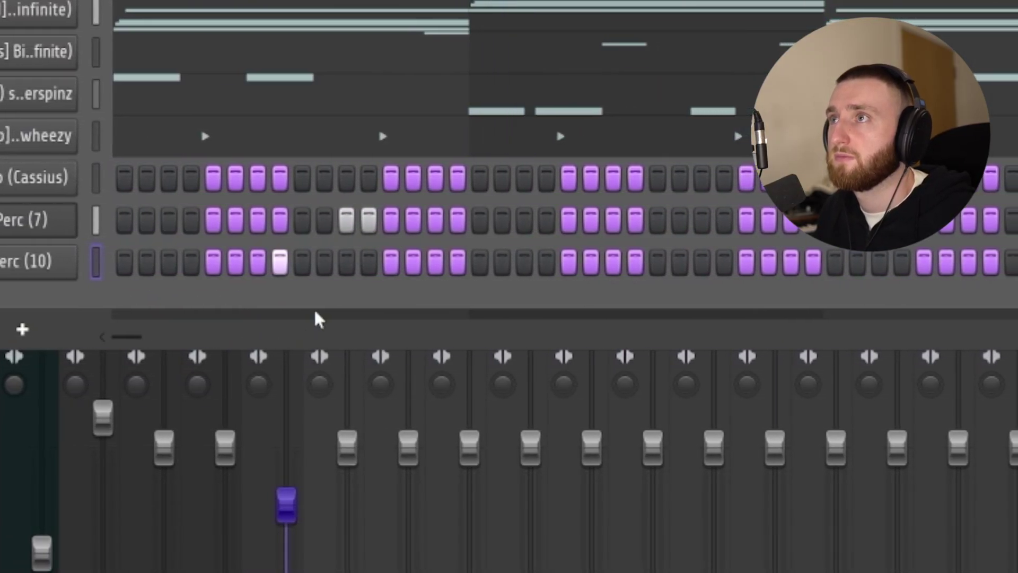
click(271, 232)
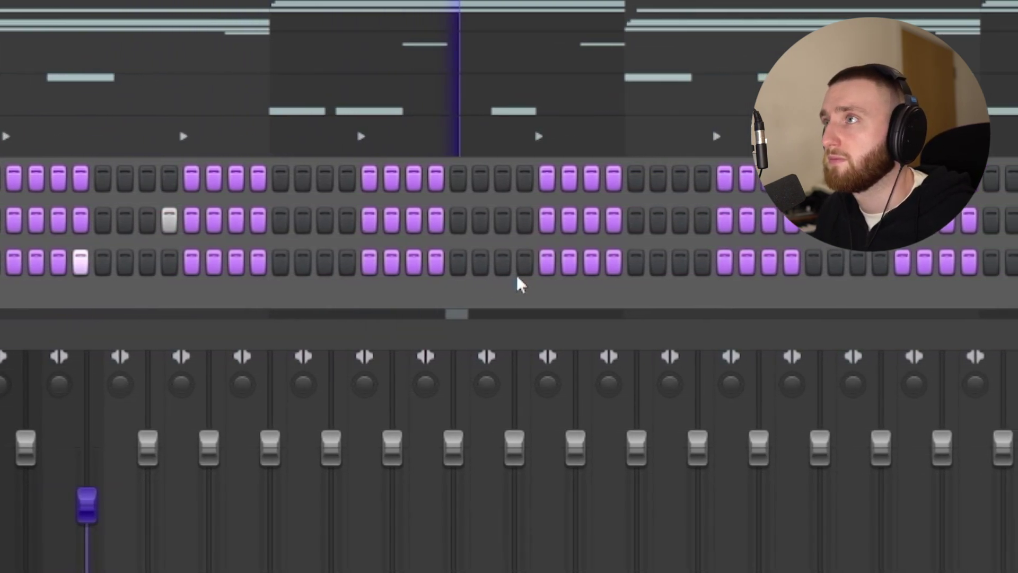
click(551, 263)
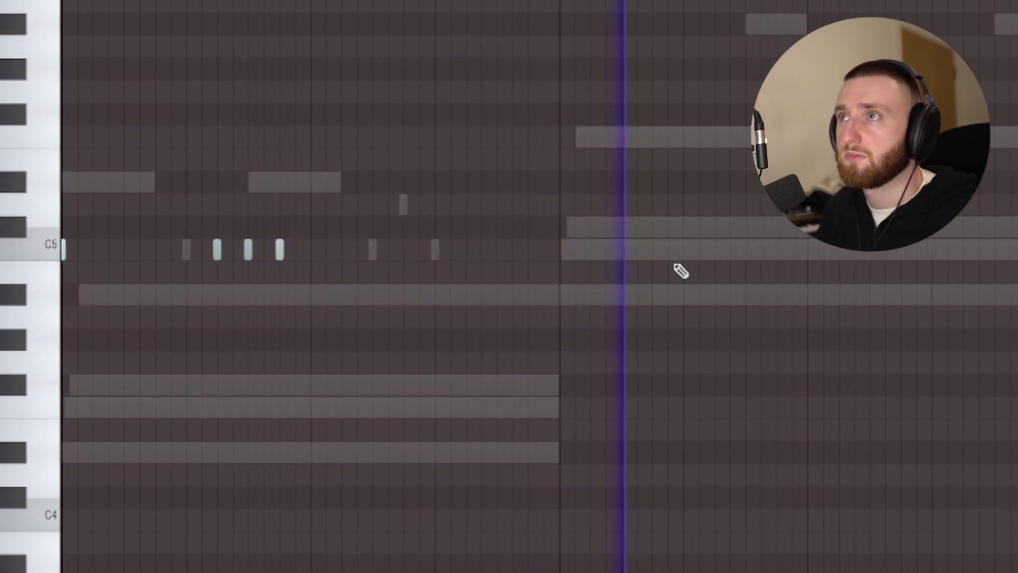
Add C5 percussion notes in bar 2 and draw their velocities as a rising ramp
click(636, 249)
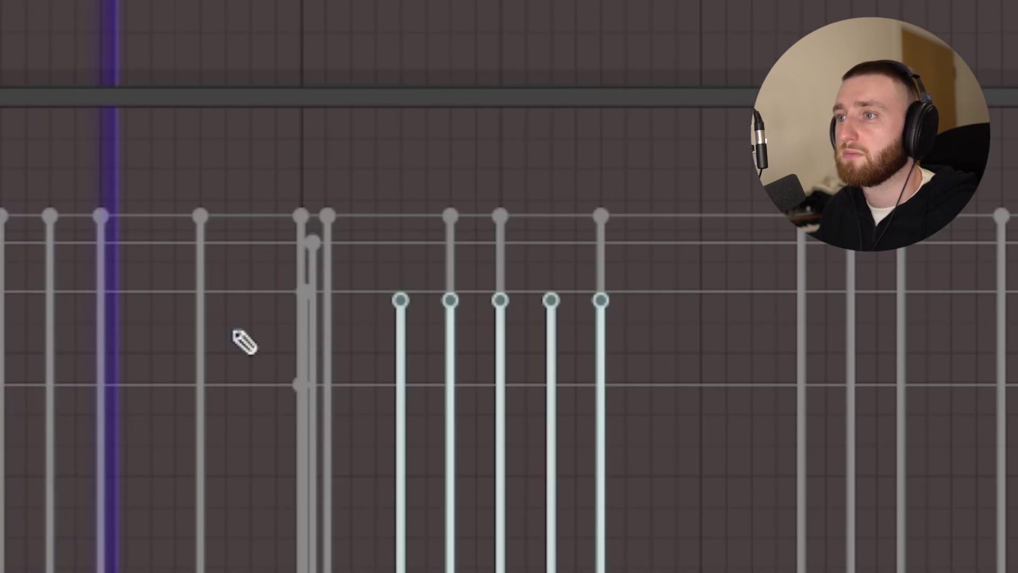
mouse_move(282, 521)
mouse_down()
mouse_move(520, 420)
mouse_move(670, 199)
mouse_up()
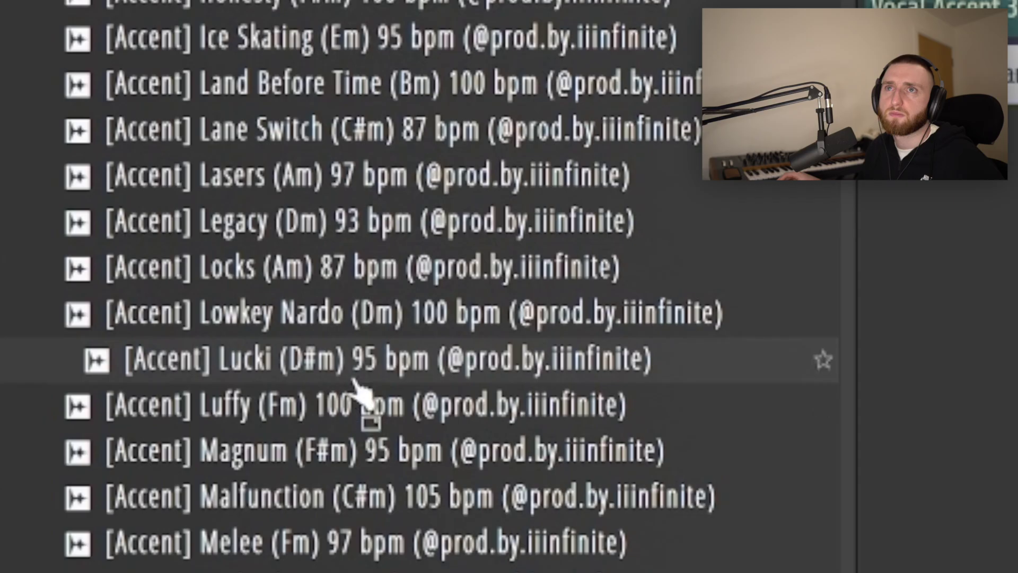
Add the [Accent] Locks (Am) 87 bpm and [Lead] Mistakes (D#m) 94 bpm samples to the playlist
drag(352, 375, 293, 282)
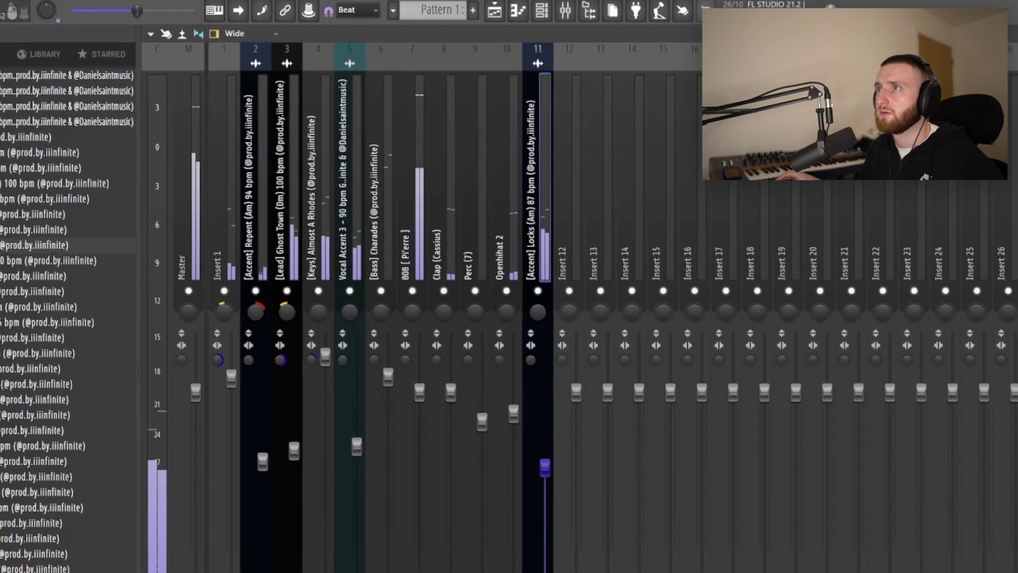
scroll(542, 530, down, 5)
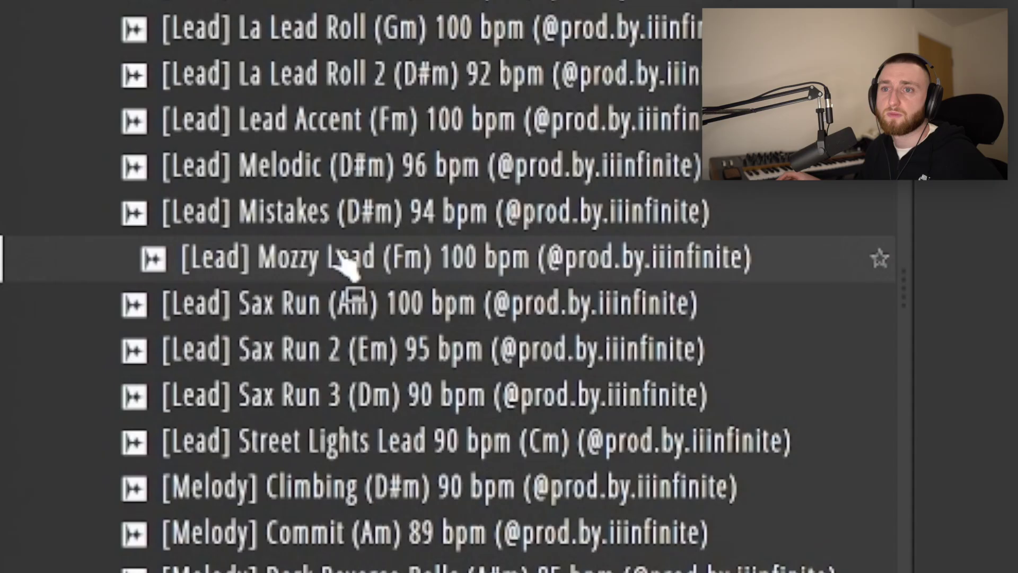
drag(350, 223, 535, 338)
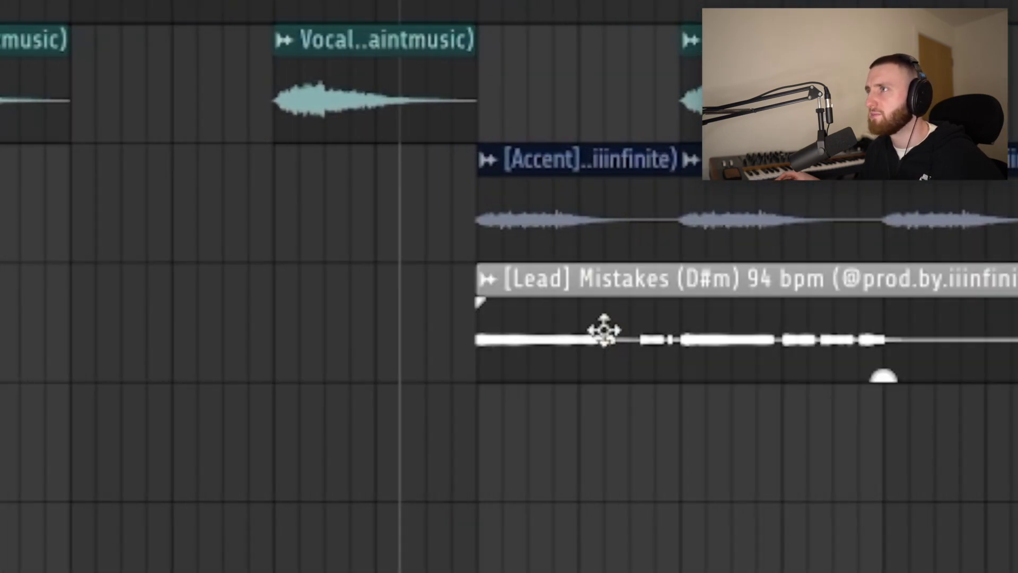
Chop the [Lead] Mistakes clip into short pieces and repeat them under the second half of each [Accent] clip
double_click(653, 375)
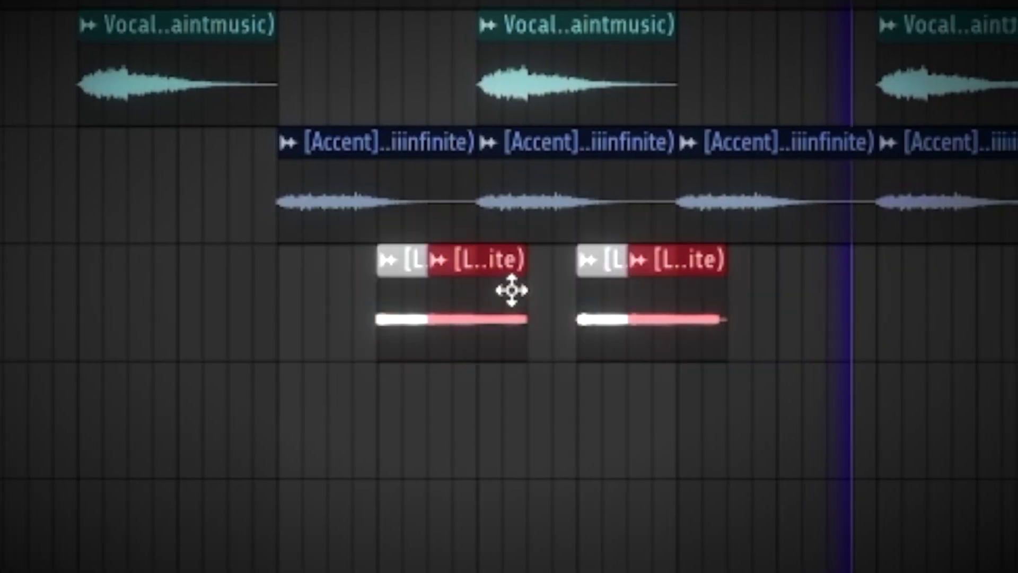
drag(511, 288, 763, 263)
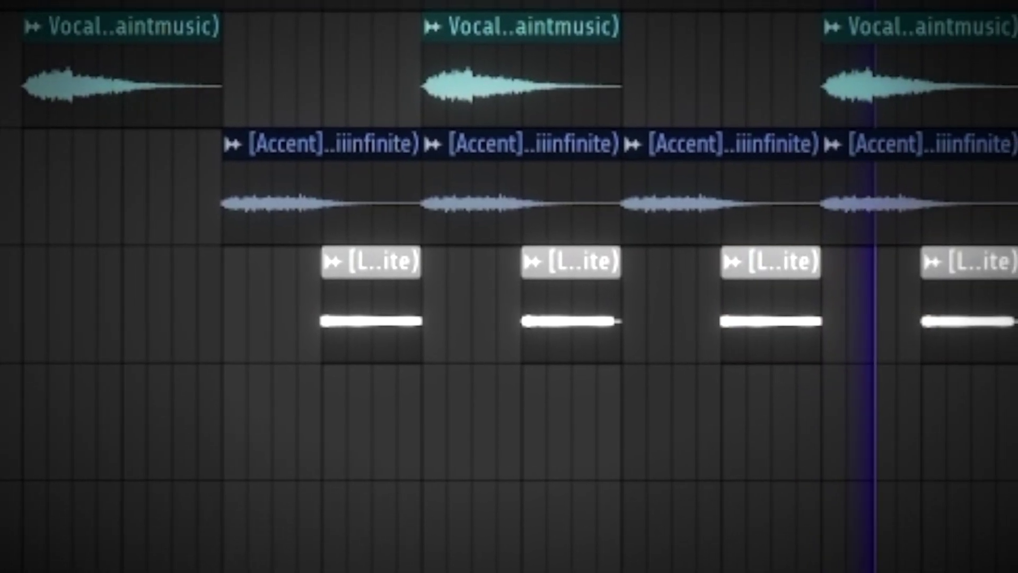
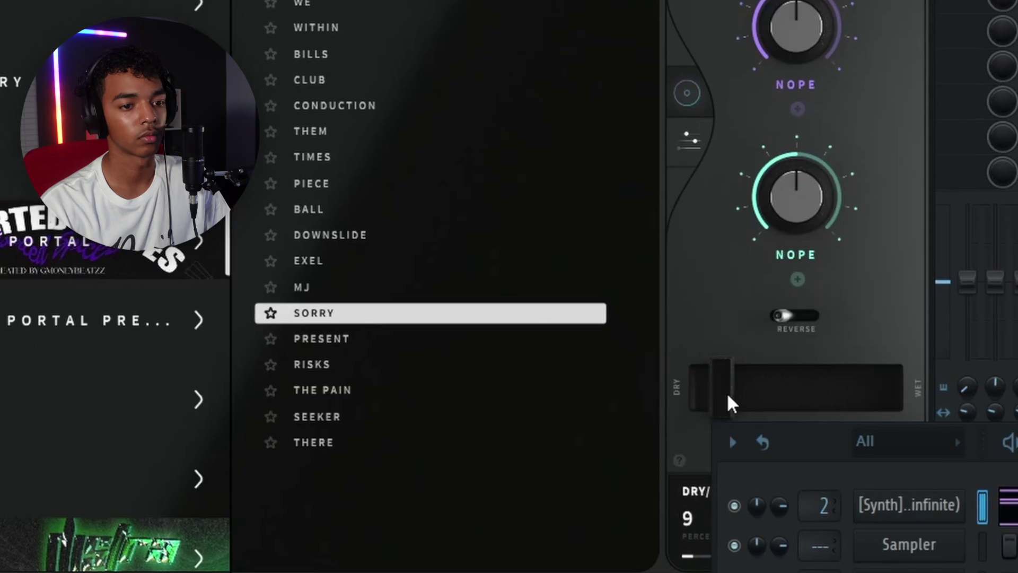
Raise the dry/wet mix of the SORRY effect preset slightly
drag(727, 393, 749, 390)
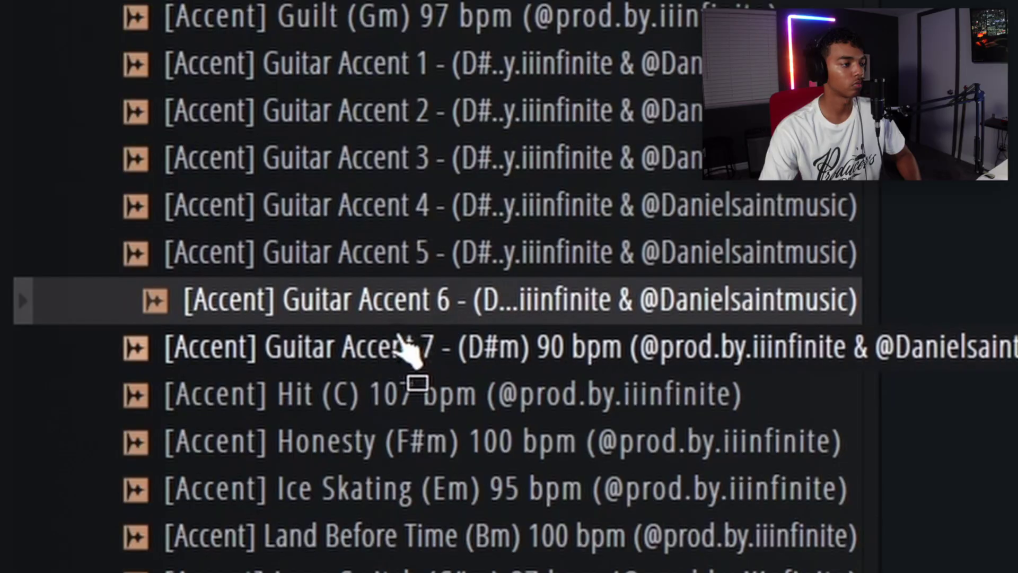
Add the [Accent] Guitar Accent 7 (D#m) 90 bpm sample to Track 3 and copy its clip two clip lengths along
click(390, 350)
drag(384, 353, 383, 365)
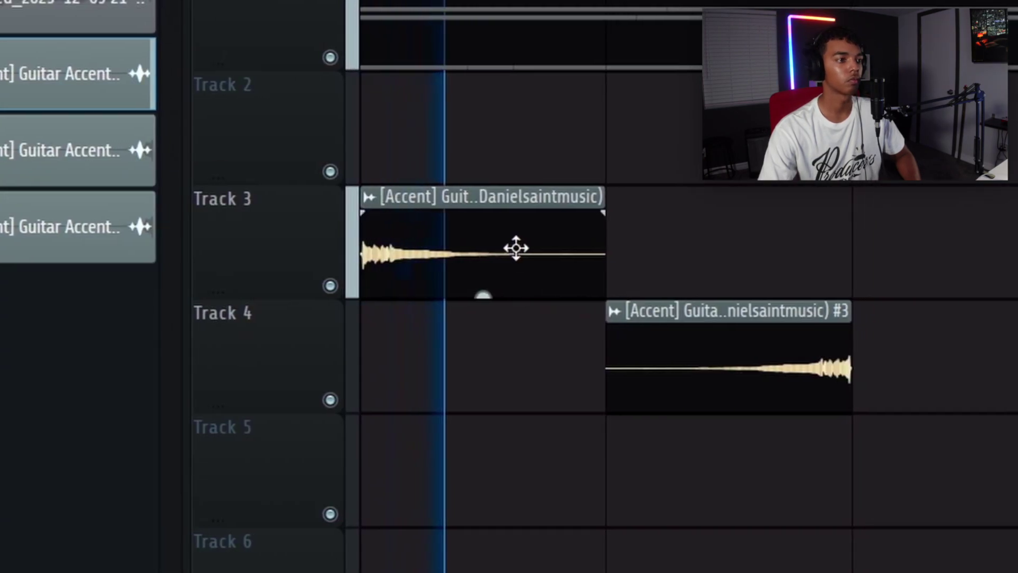
double_click(516, 246)
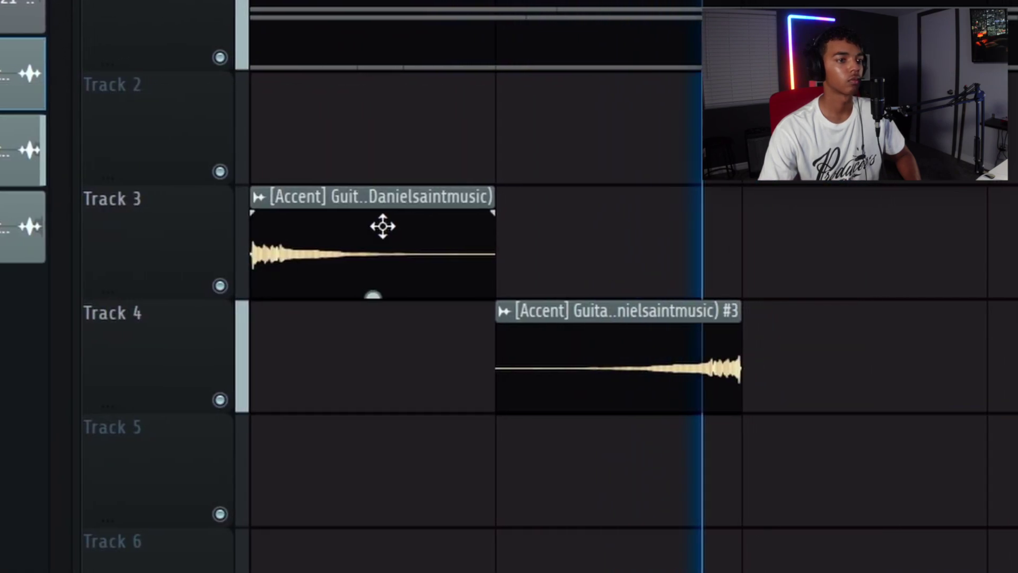
drag(382, 225, 866, 225)
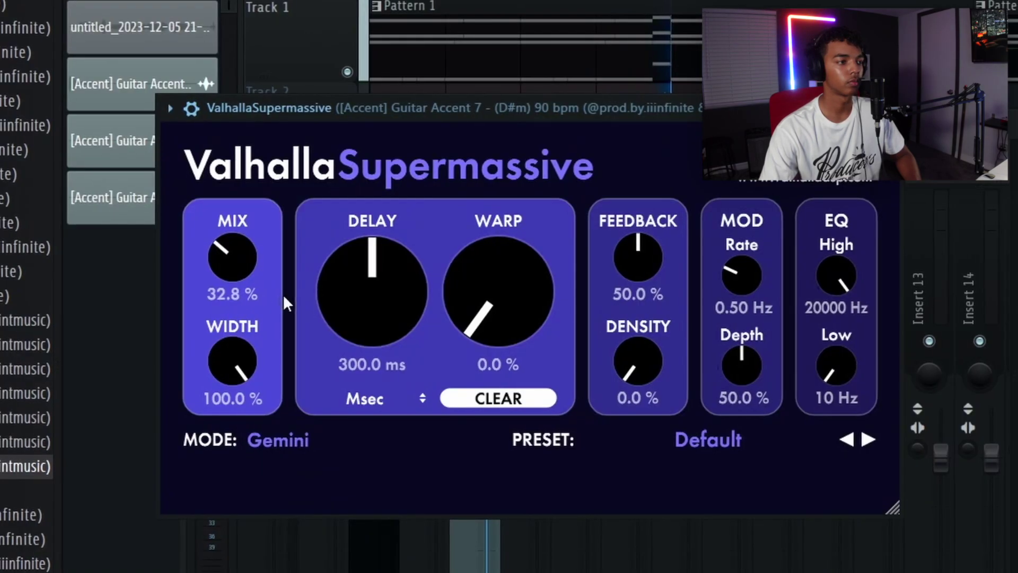
Increase the mix and delay of ValhallaSupermassive on the Guitar Accent 7 mixer track
mouse_move(229, 260)
mouse_down()
mouse_move(223, 272)
mouse_move(224, 250)
mouse_up()
drag(374, 303, 352, 269)
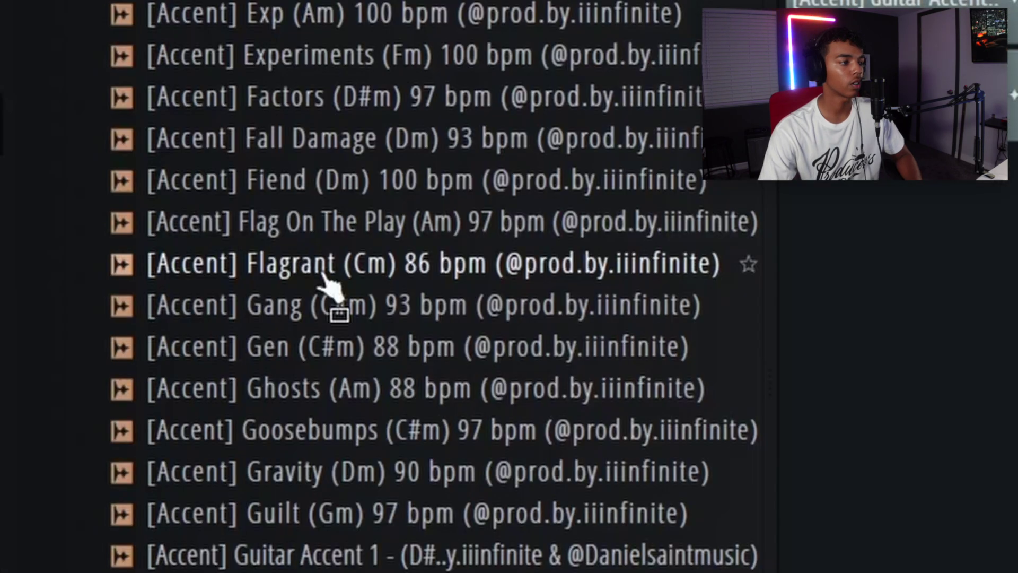
Place the [Accent] Flagrant (Cm) 86 bpm sample in Track 5 directly after the first guitar accent clip
click(322, 274)
drag(313, 289, 273, 295)
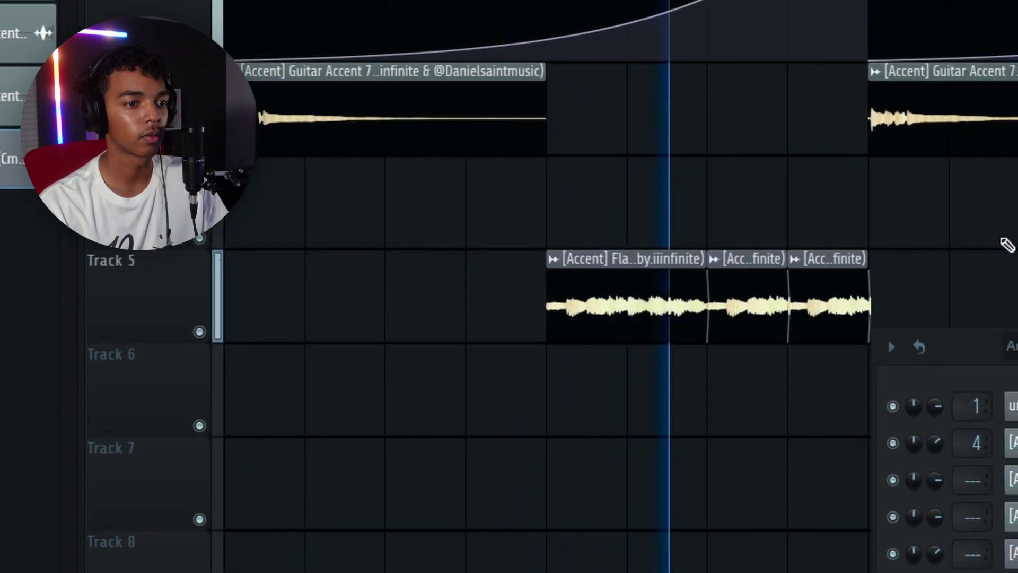
scroll(976, 263, down, 3)
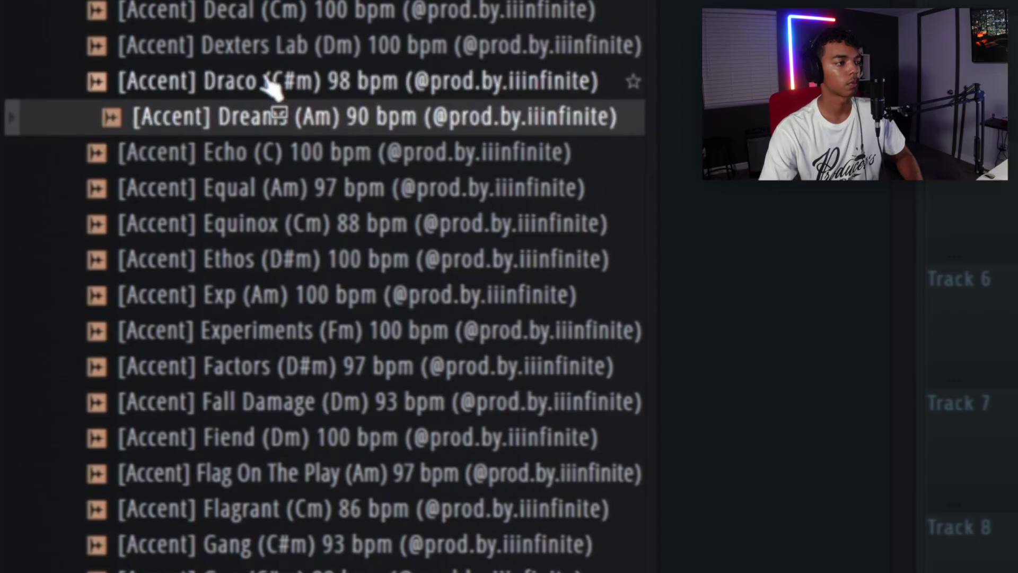
Place the [Accent] Dexters Lab (Dm) 100 bpm sample in Track 5 after the existing accent clips and open its channel settings
click(261, 79)
click(270, 43)
scroll(311, 143, up, 2)
drag(310, 143, 445, 254)
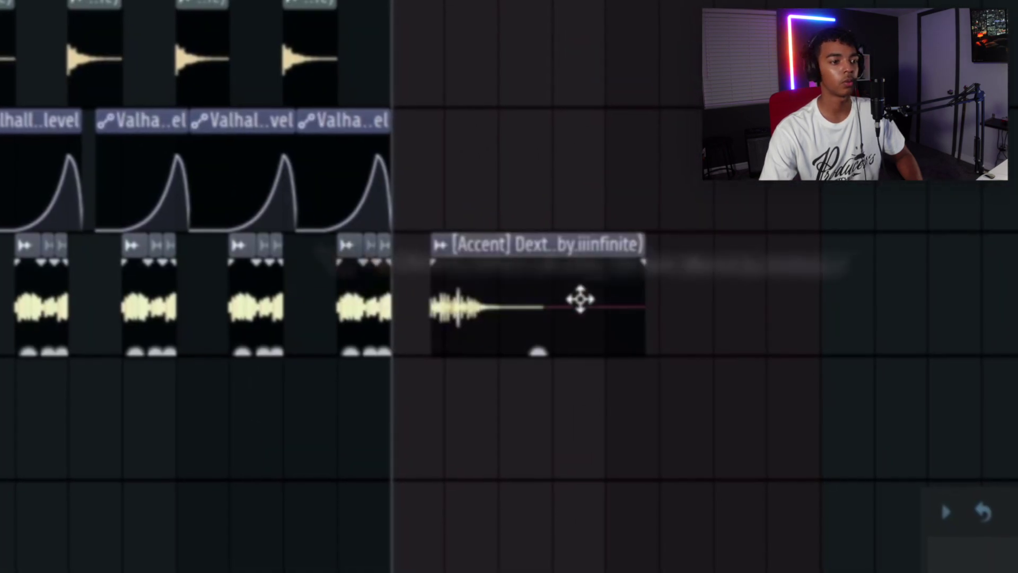
double_click(581, 296)
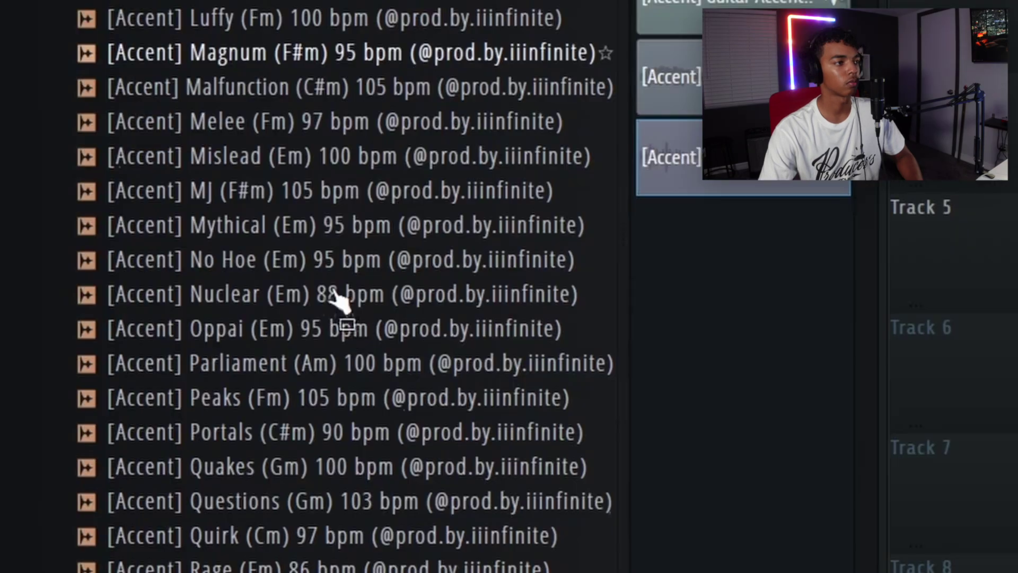
Place the [Accent] Nuclear (Em) 88 bpm sample in Track 5 after the Dexters Lab clip and repeat its clips further along
click(334, 297)
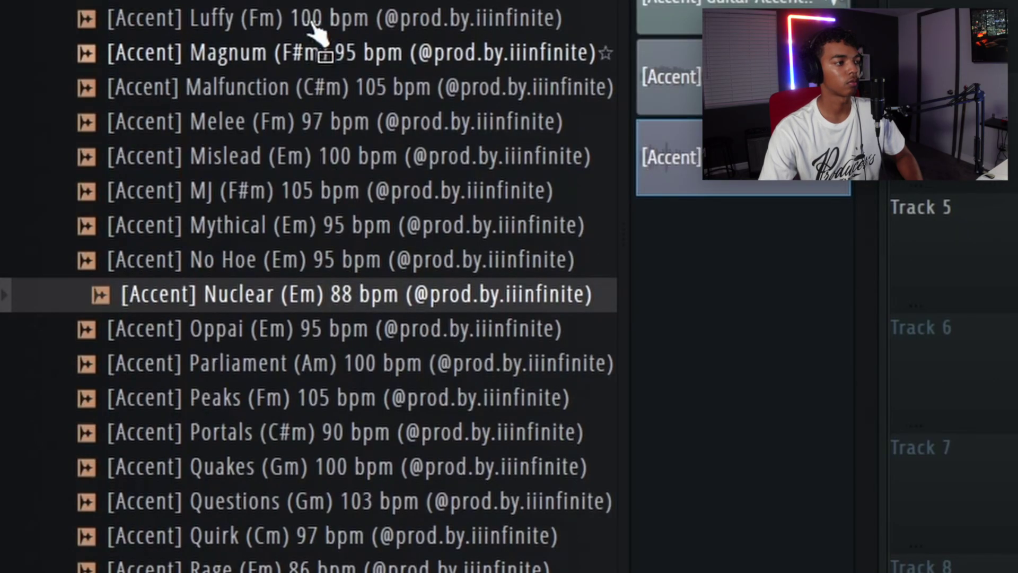
drag(297, 310, 723, 300)
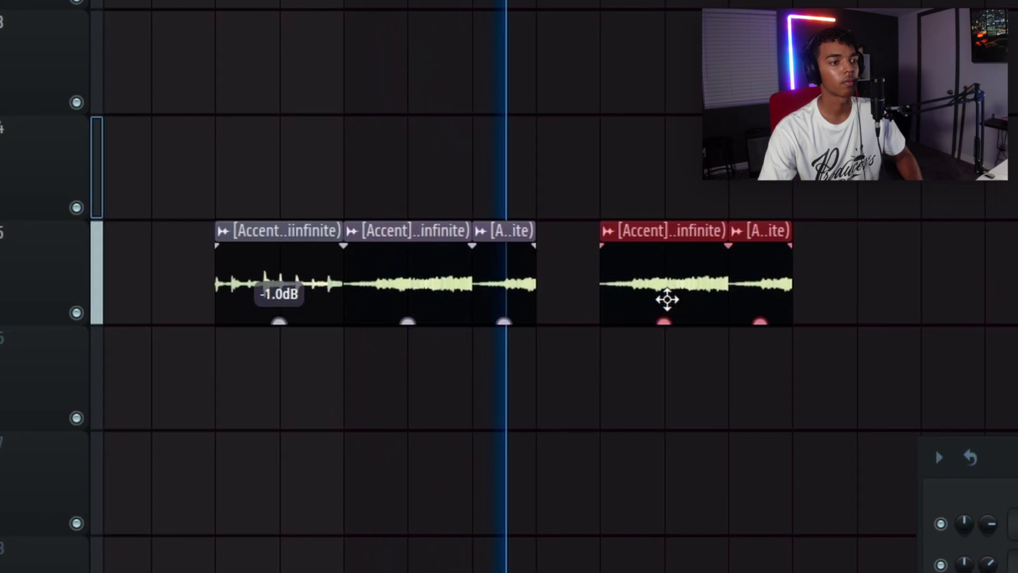
scroll(916, 325, down, 3)
scroll(627, 284, up, 2)
mouse_move(534, 284)
mouse_down()
mouse_move(818, 302)
mouse_move(740, 297)
mouse_up()
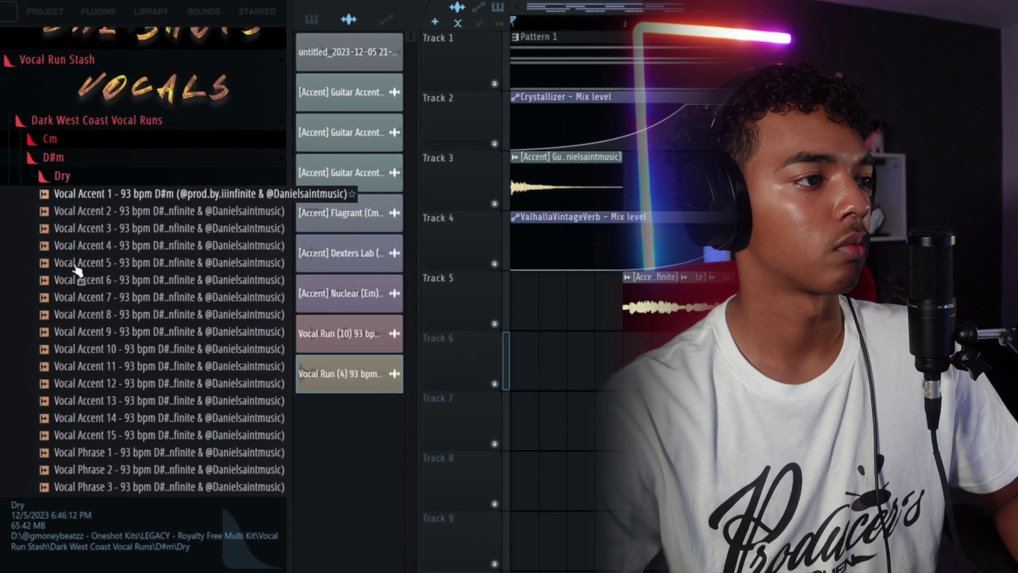
Add Vocal Accent 9 - 93 bpm D#m from the Dark West Coast Vocal Runs Dry folder to the playlist
click(80, 329)
scroll(104, 331, down, 2)
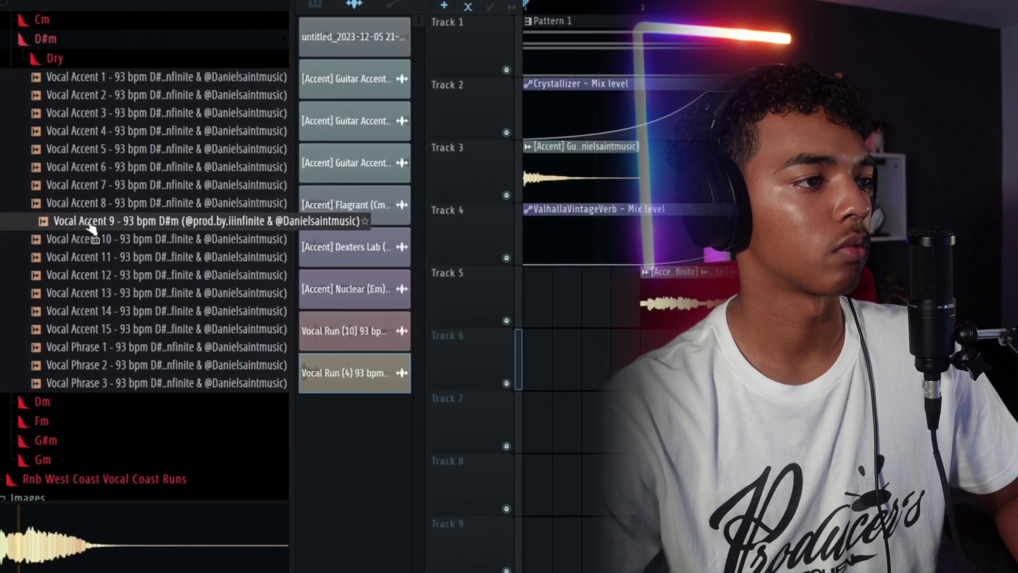
drag(106, 225, 658, 431)
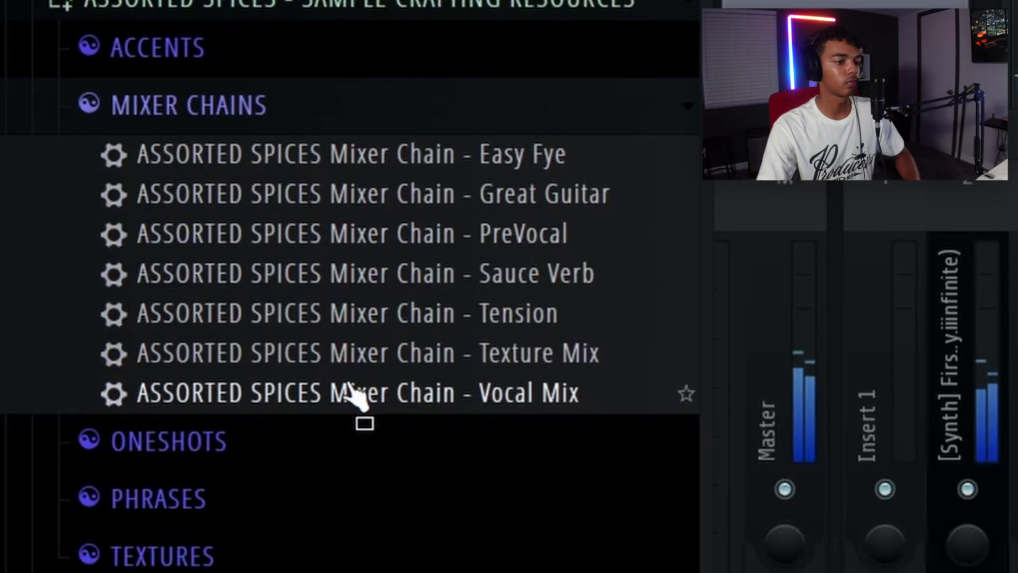
Load the ASSORTED SPICES Vocal Mix mixer chain onto a mixer track, adjusting its EQ band 5 peak slightly downward and toggling Tremolator
drag(353, 396, 478, 268)
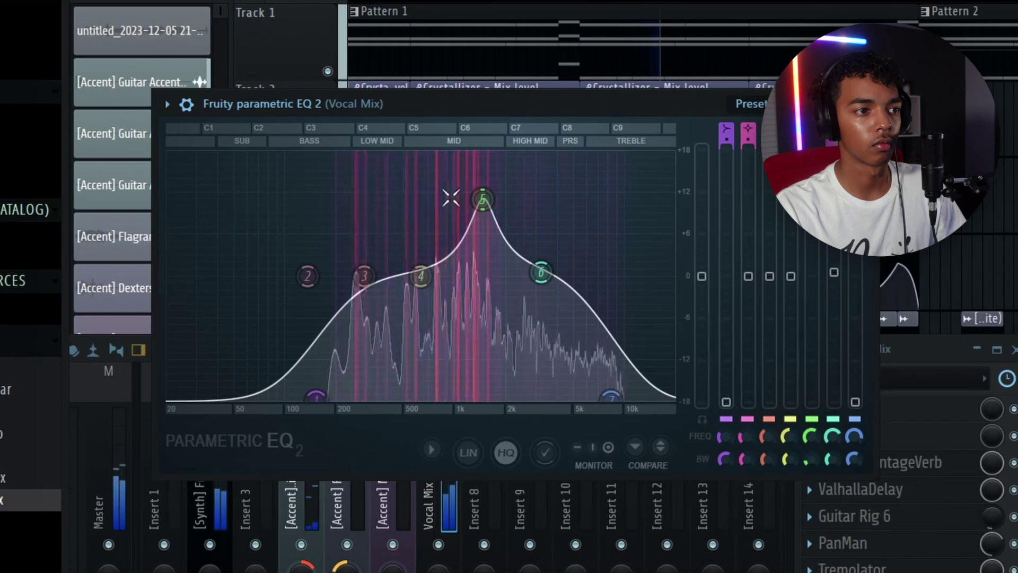
drag(483, 199, 488, 210)
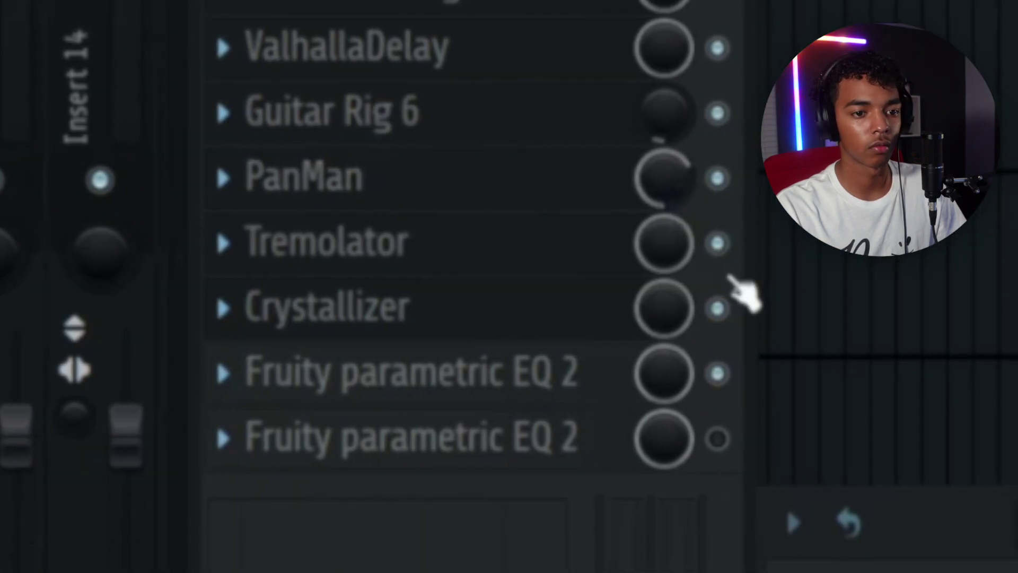
click(722, 245)
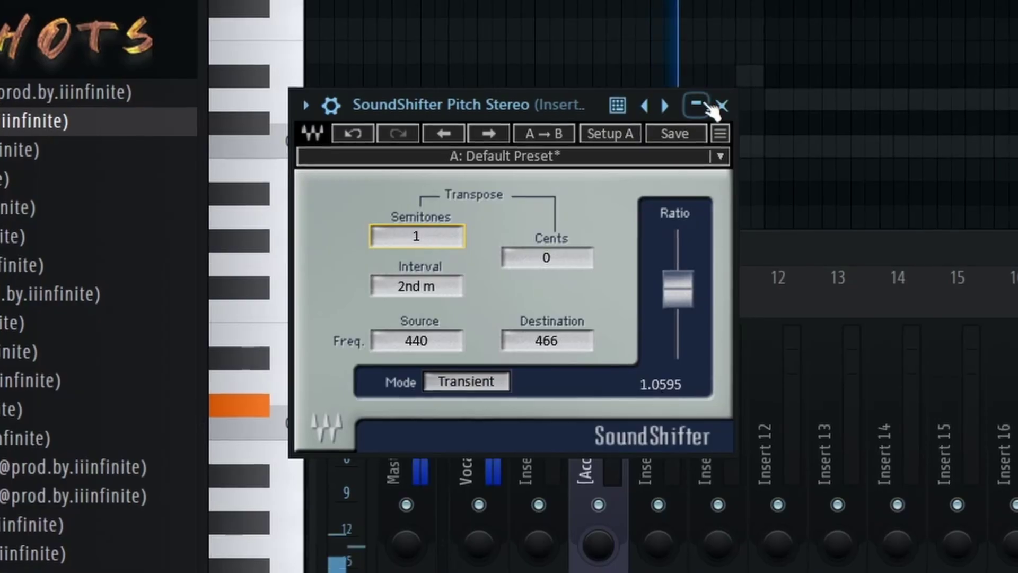
Close SoundShifter Pitch Stereo and place a G#5 note after the C#4 note in the piano roll
click(723, 102)
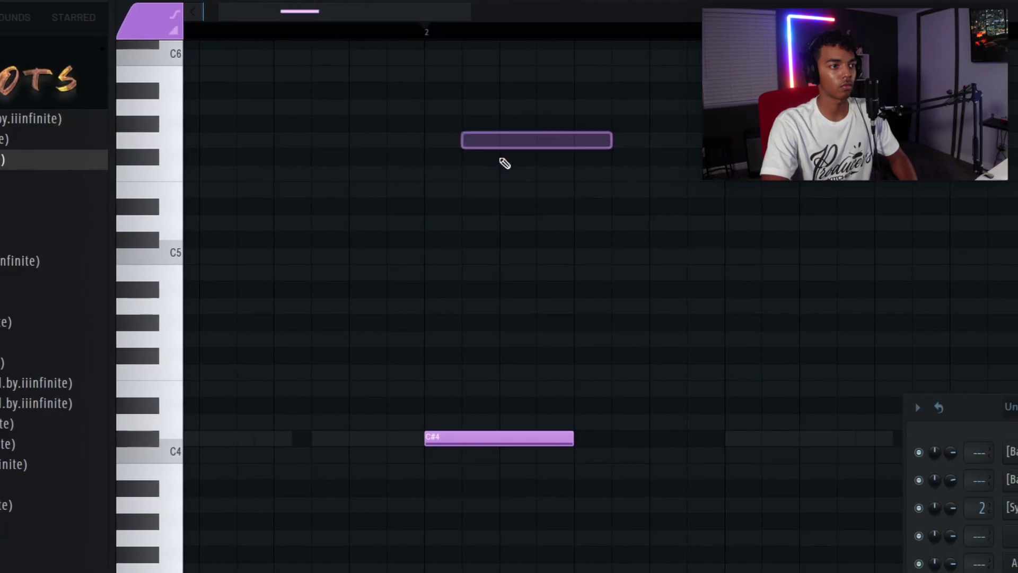
drag(492, 137, 490, 117)
scroll(563, 357, up, 2)
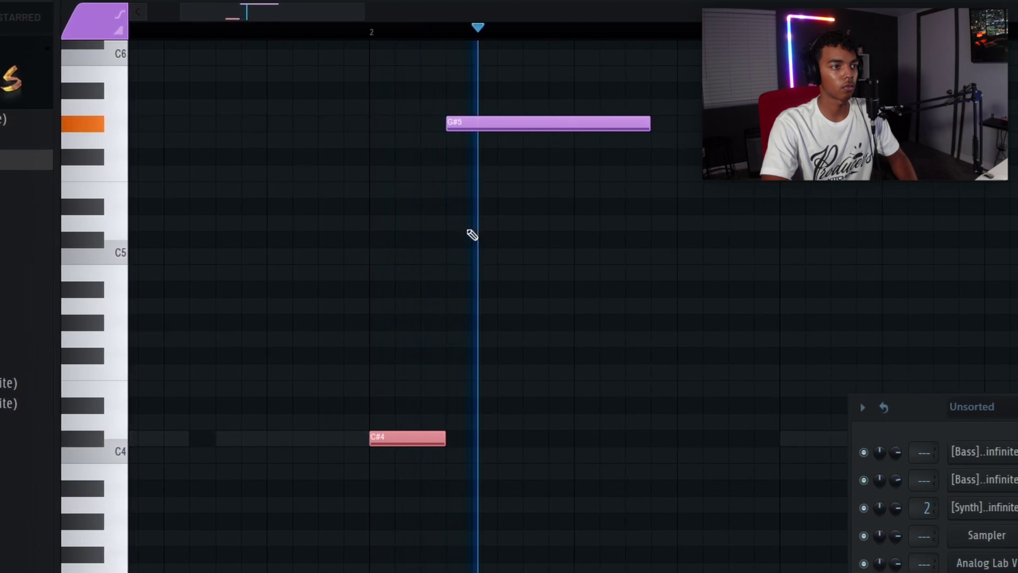
drag(544, 424, 535, 447)
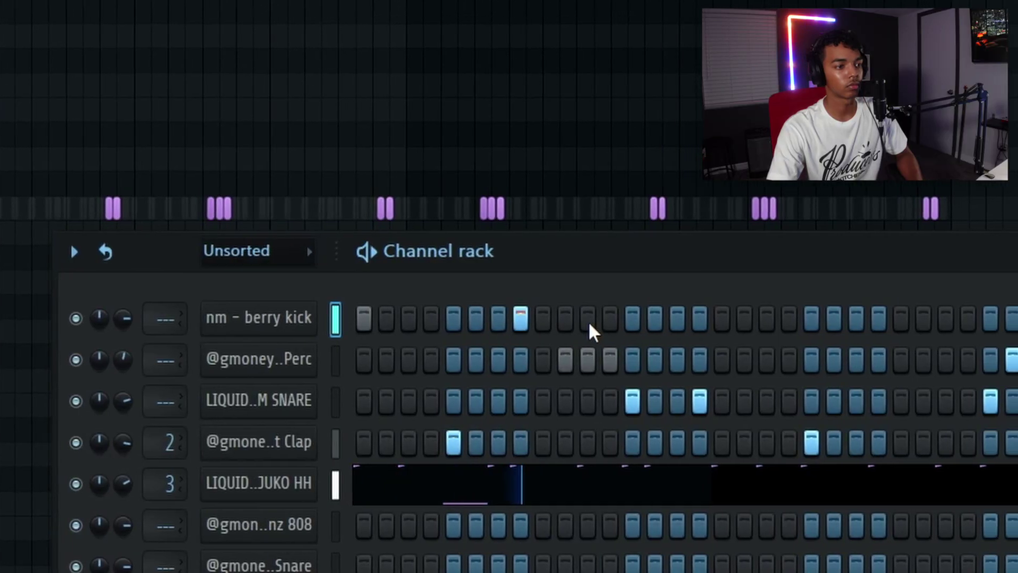
Add berry kick hits on steps 11 and 17 and one more shortly after in the drum pattern
click(589, 318)
click(722, 318)
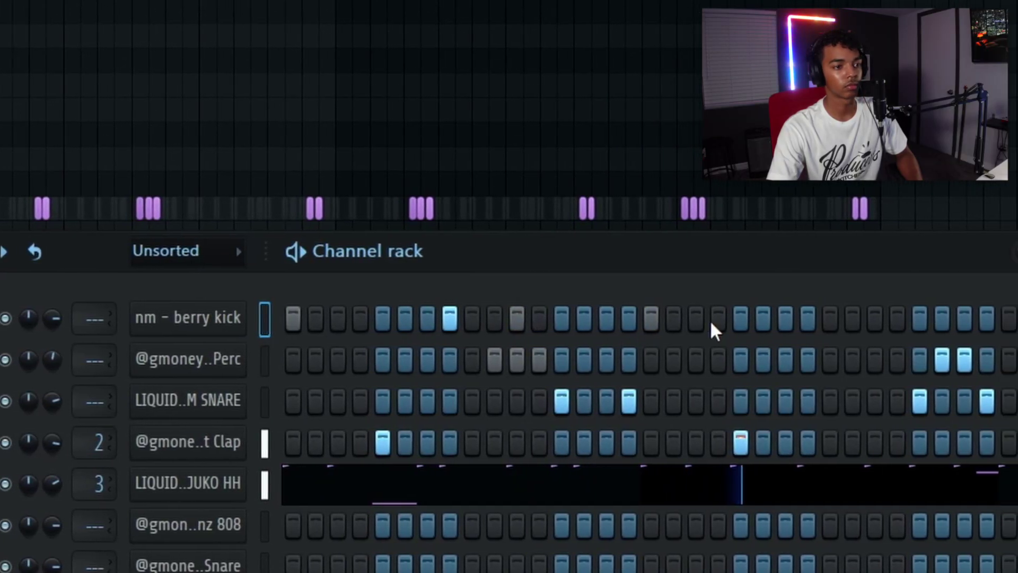
click(697, 318)
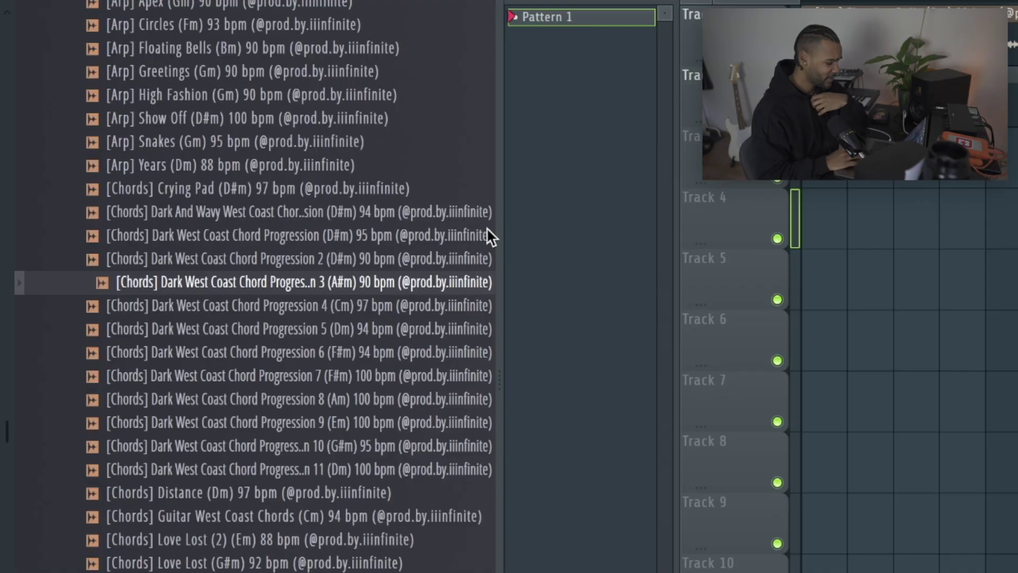
Add the [Chords] Melodic West Coast Chord Progression 3 (D#m) 92 bpm sample from the Melody Starter Stash to Track 1
scroll(451, 275, up, 5)
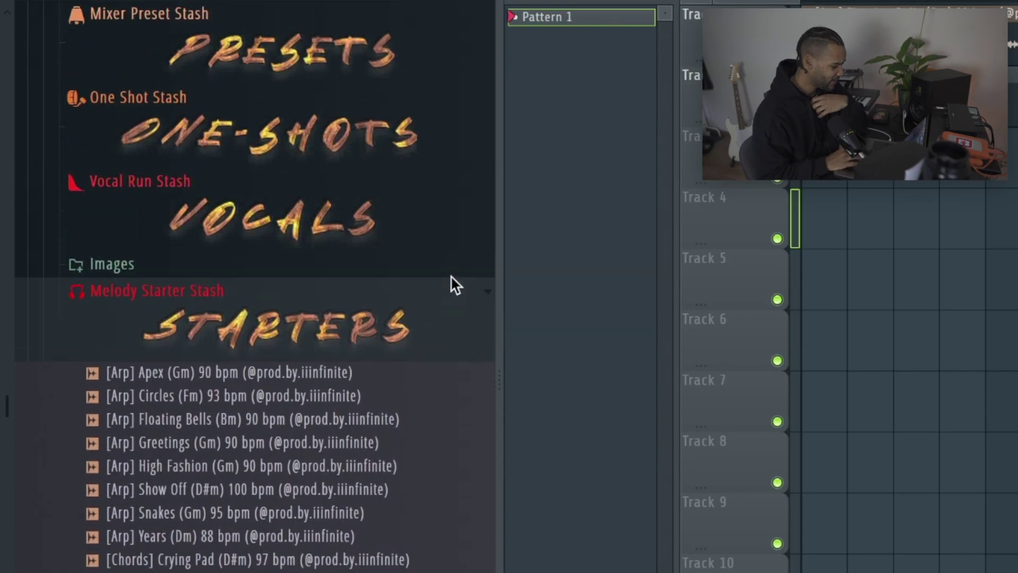
scroll(450, 275, up, 2)
click(456, 249)
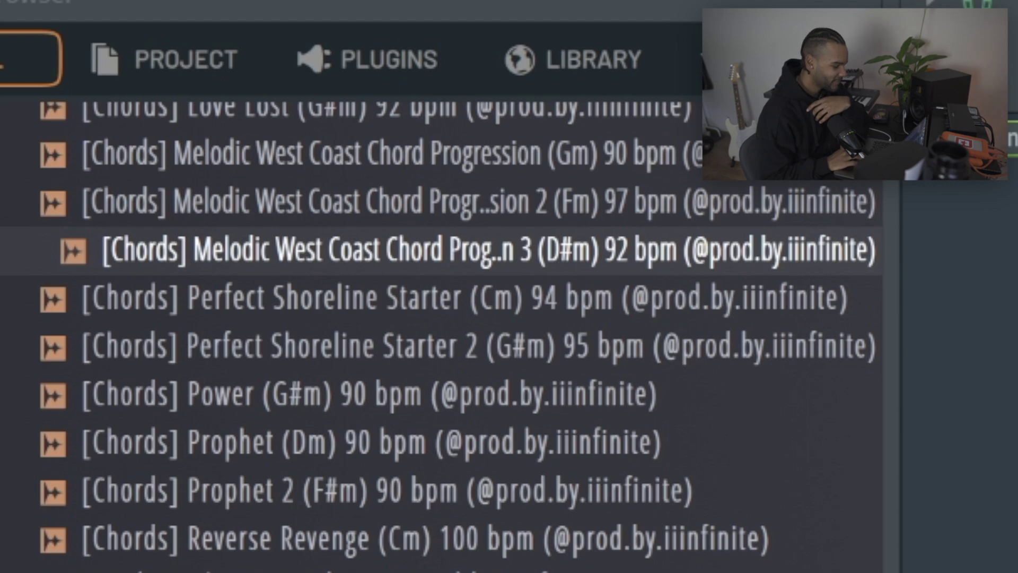
drag(456, 249, 432, 262)
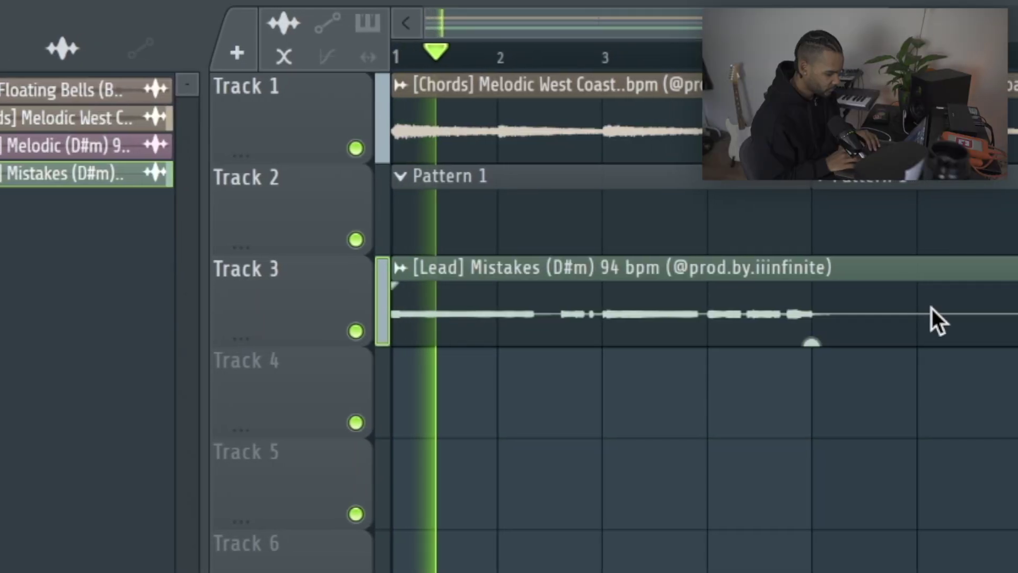
Trim the [Lead] Mistakes clip in Track 3 to four bars and lower the mix and decay of its ValhallaVintageVerb
drag(825, 279, 804, 297)
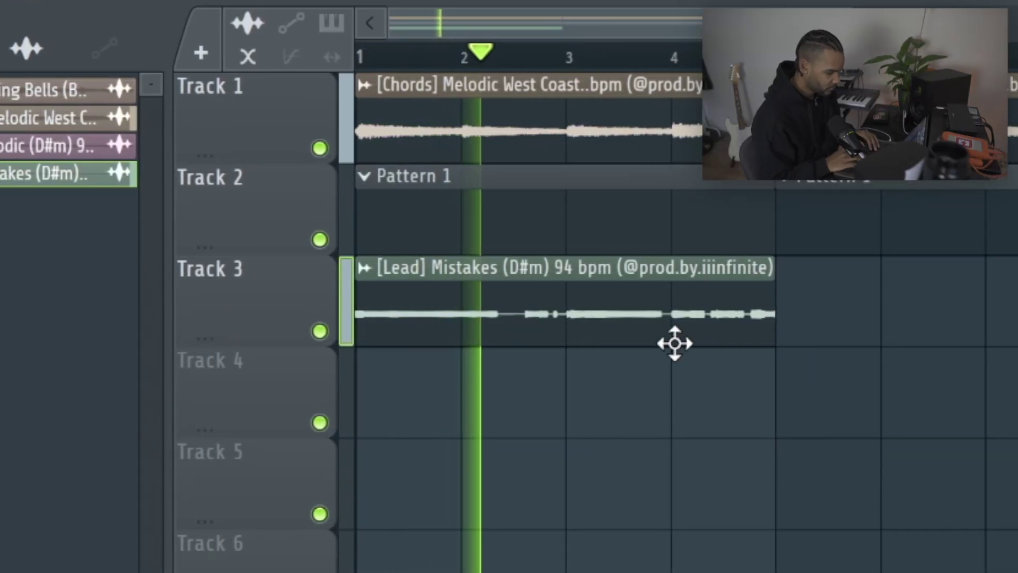
double_click(619, 302)
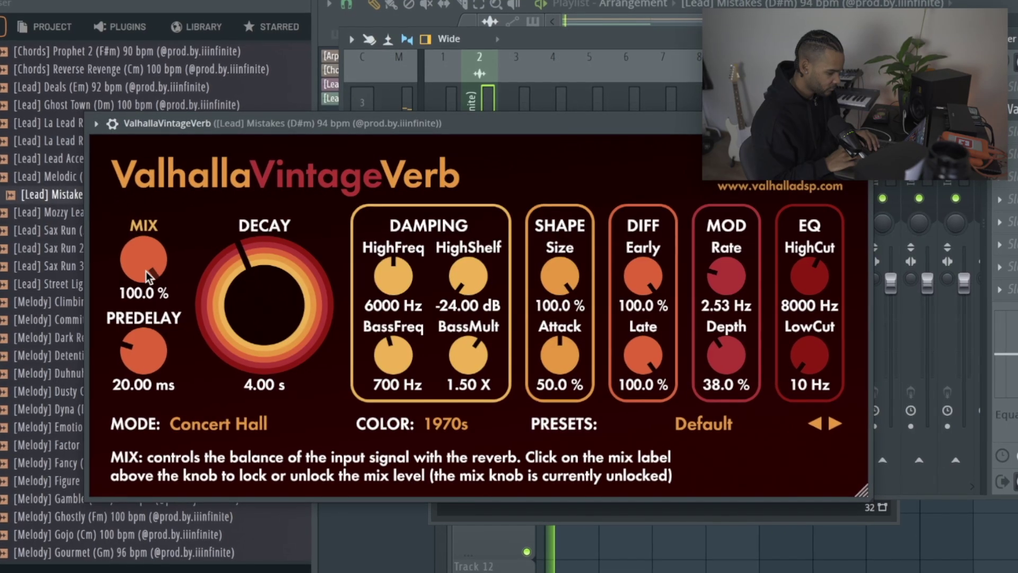
drag(145, 271, 150, 291)
drag(278, 294, 285, 313)
key(Escape)
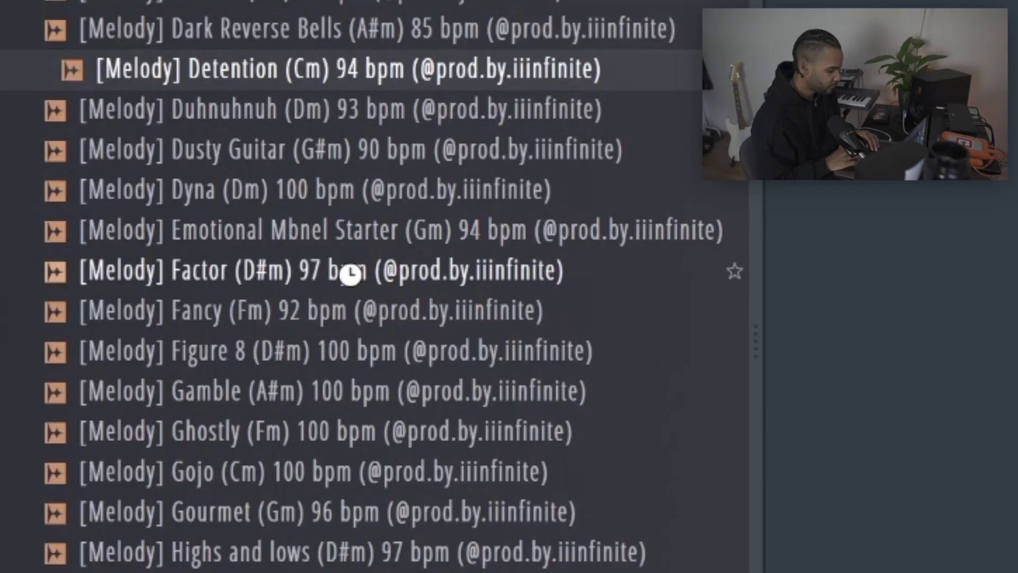
Place the [Melody] Factor (D#m) 97 bpm sample in Track 5 and align its clip with the start of the arrangement
click(120, 452)
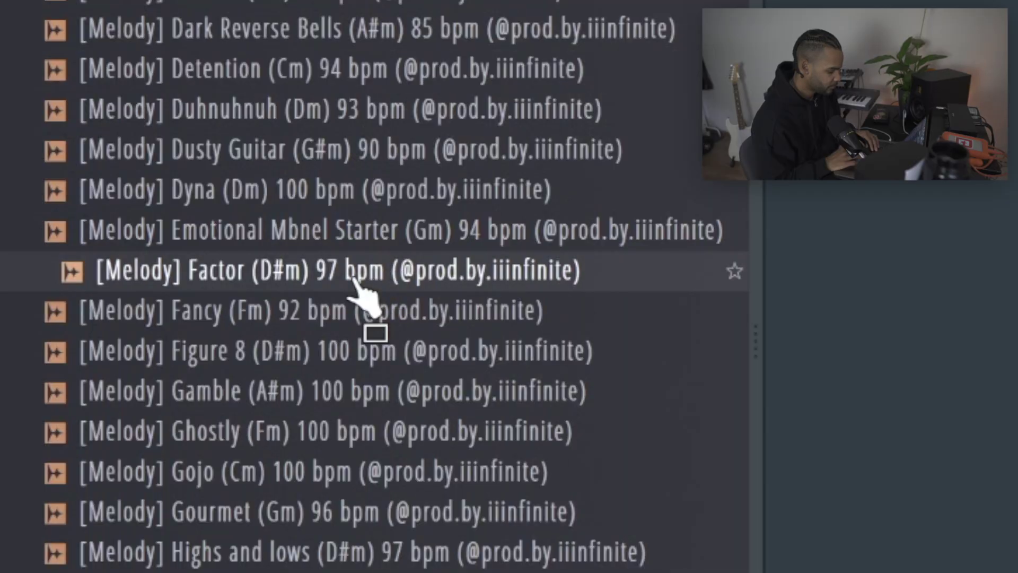
scroll(366, 284, down, 4)
drag(366, 283, 364, 102)
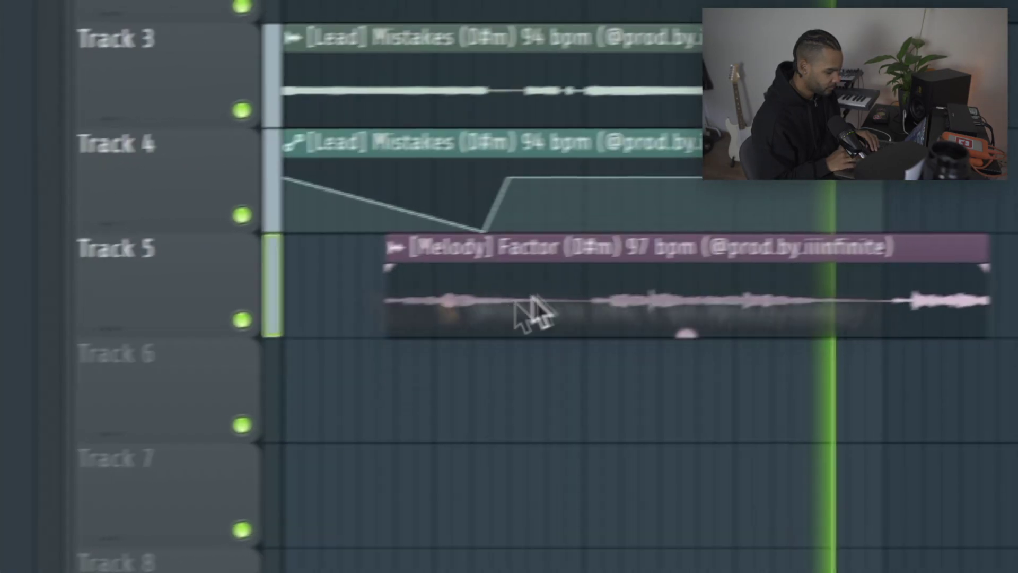
drag(523, 314, 403, 313)
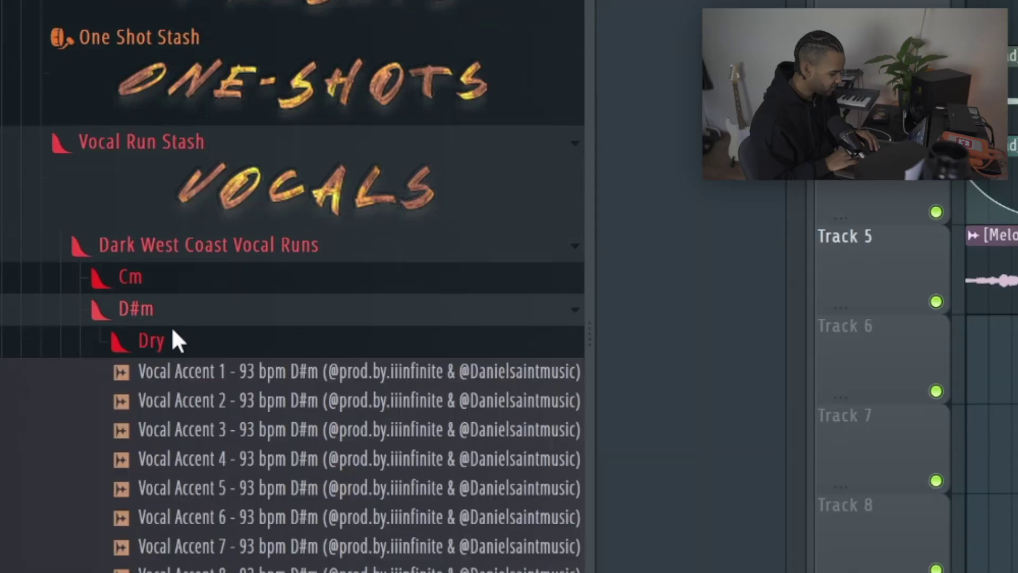
Add Vocal Phrase 1 - 93 bpm D#m to Track 6 and load the AYA FallinThru vocal effect preset on its mixer track
scroll(172, 341, down, 3)
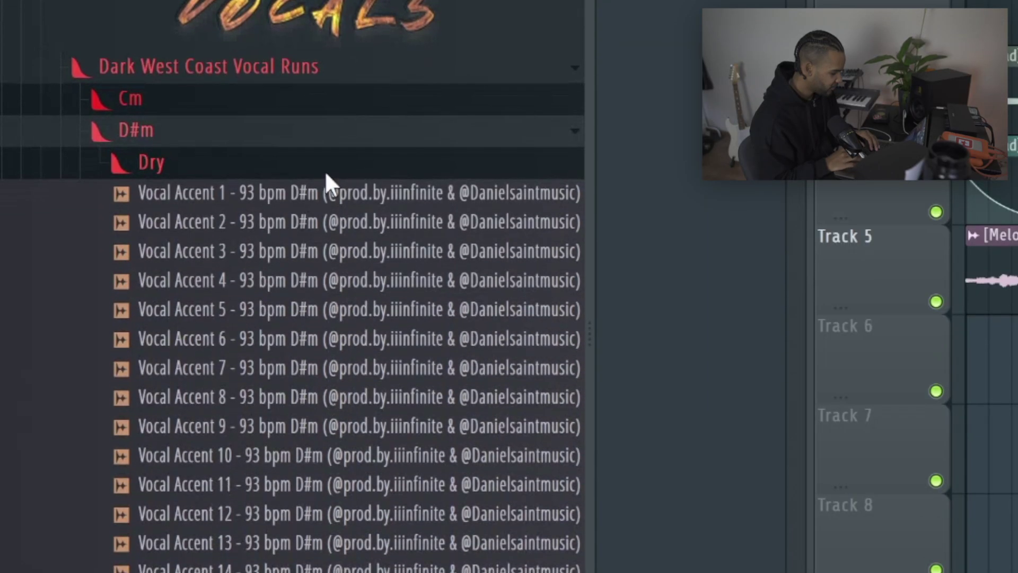
scroll(204, 340, down, 1)
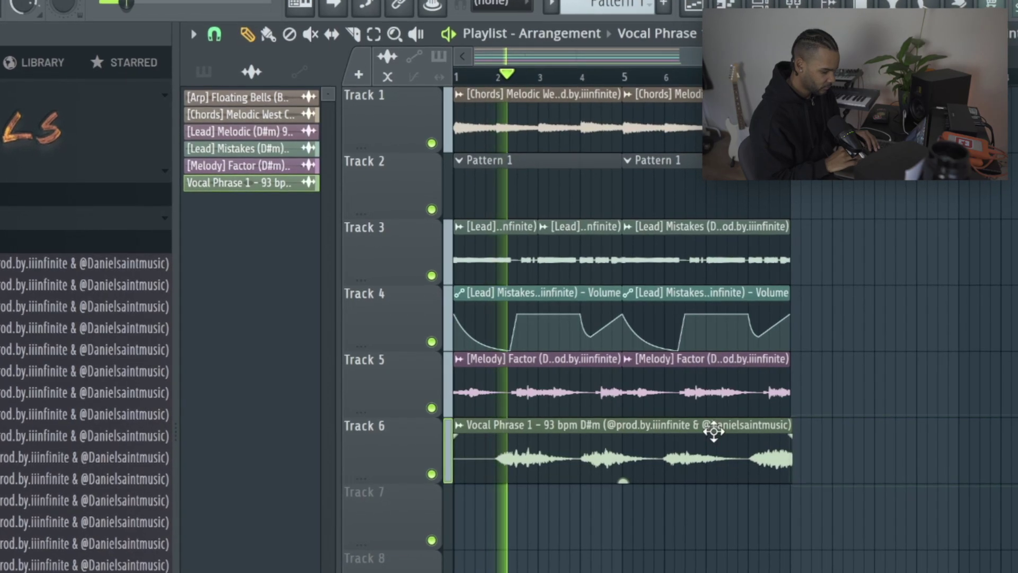
double_click(714, 431)
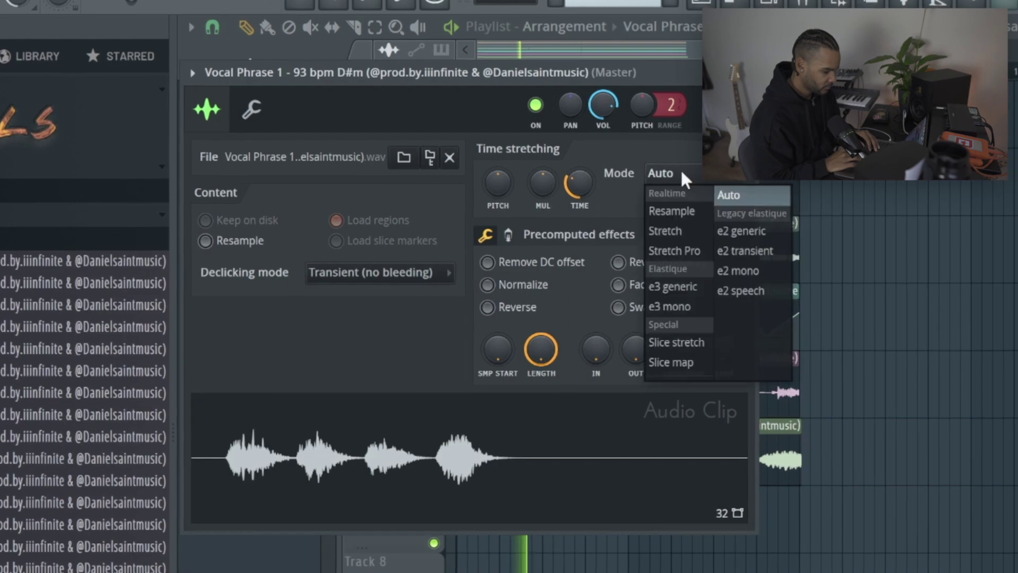
key(F9)
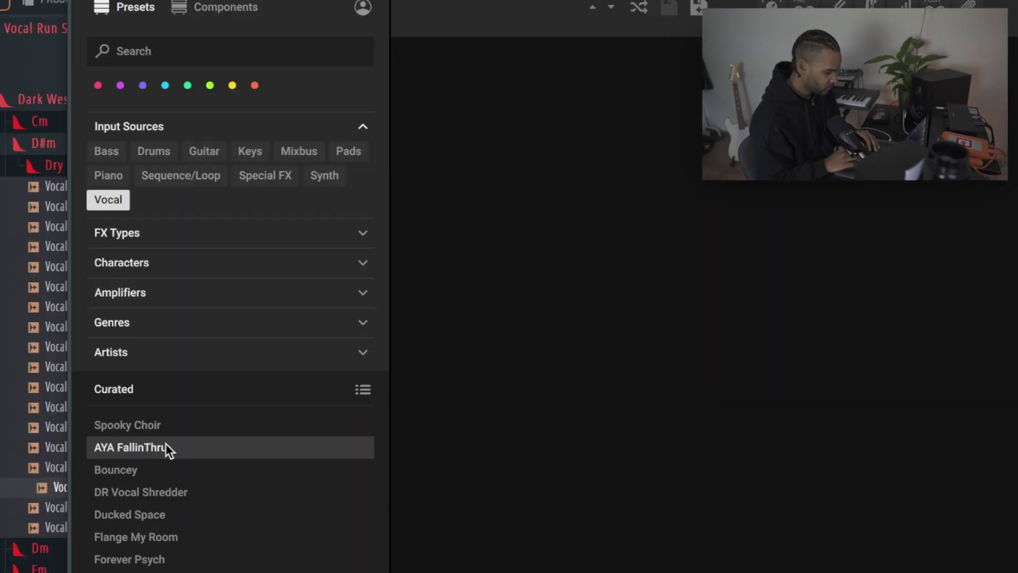
click(163, 448)
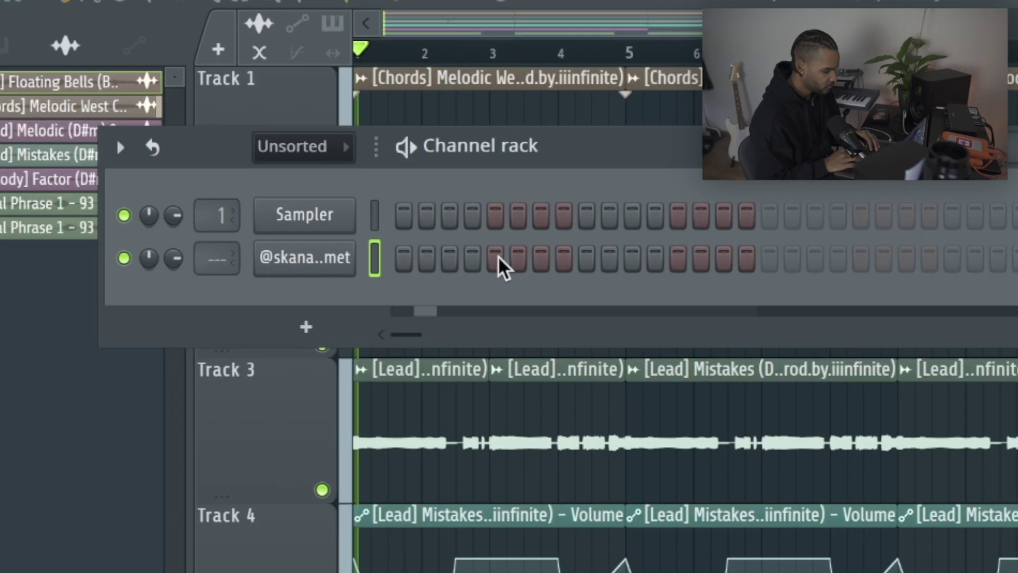
click(480, 263)
click(663, 260)
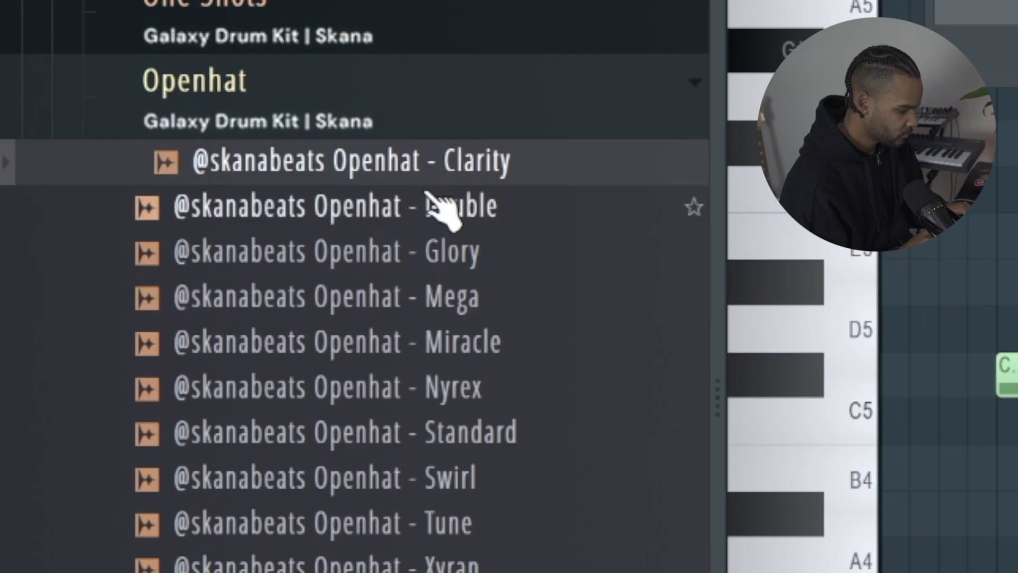
Add the Openhat Double and Openhat Glory samples to the channel rack and place Glory hits on step 10 and in the second bar
drag(433, 204, 551, 356)
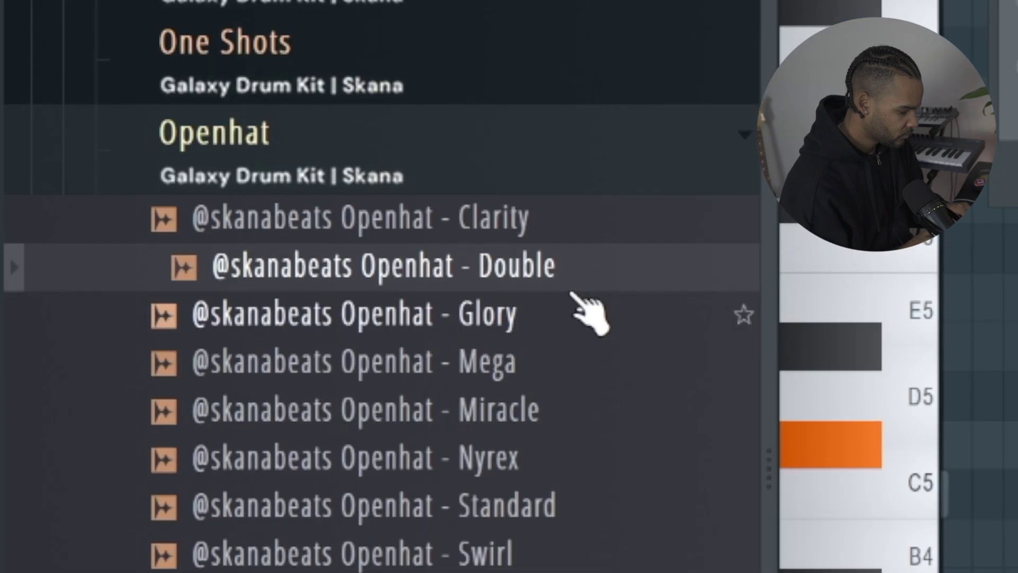
click(573, 310)
drag(371, 314, 361, 345)
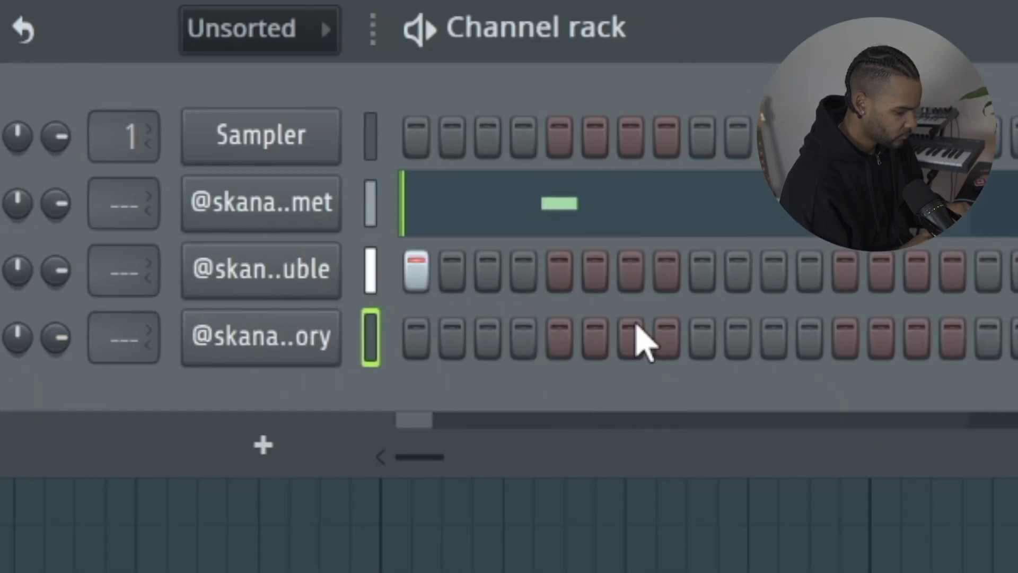
click(739, 336)
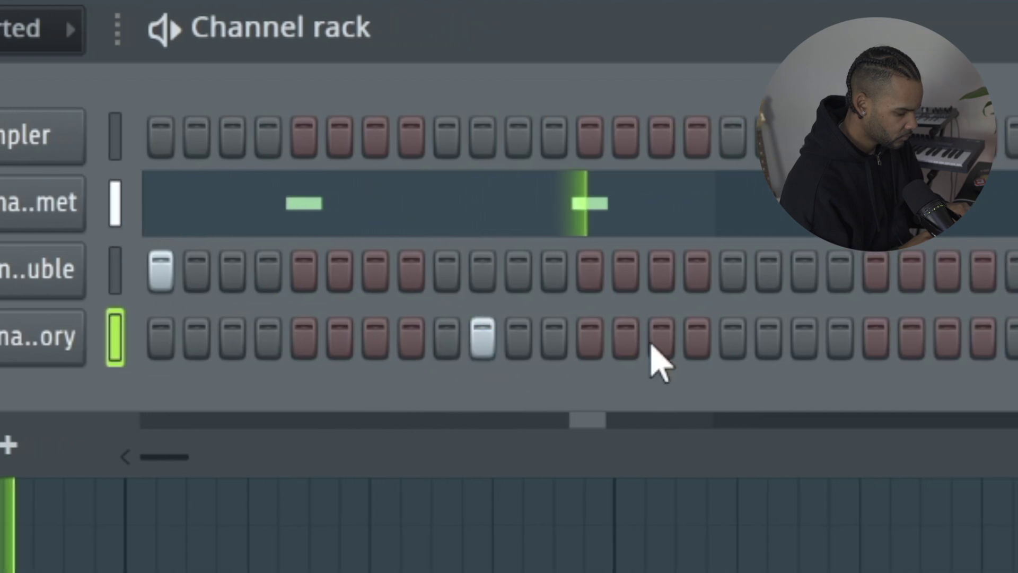
click(900, 336)
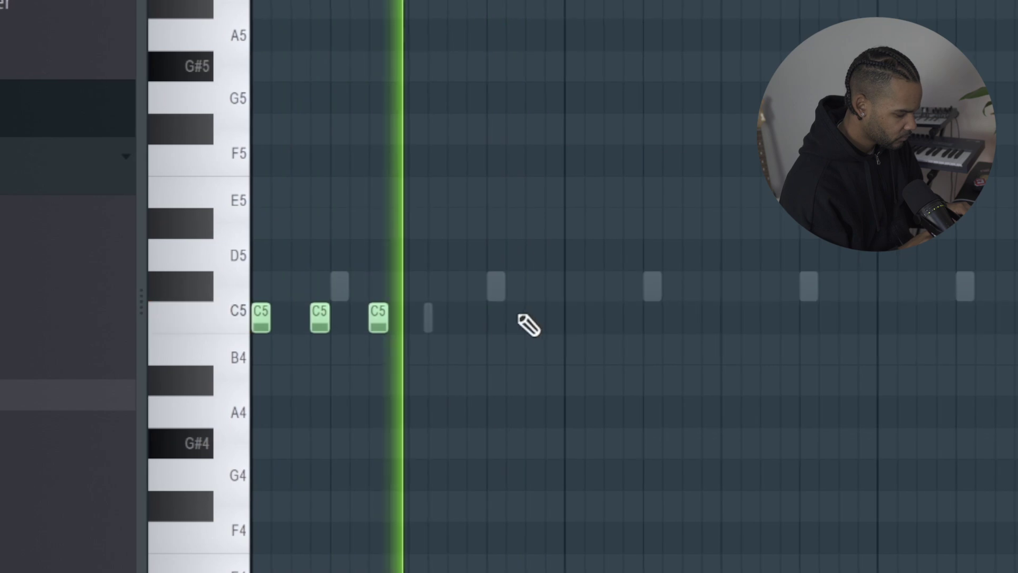
Add further C5 hits across the second bar of the drum pattern
click(605, 318)
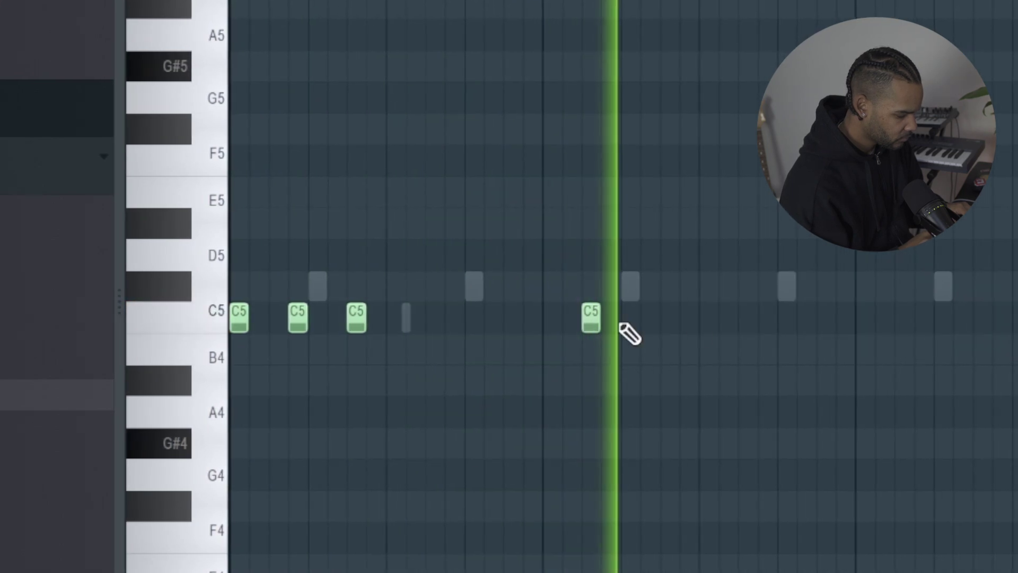
click(737, 318)
click(700, 319)
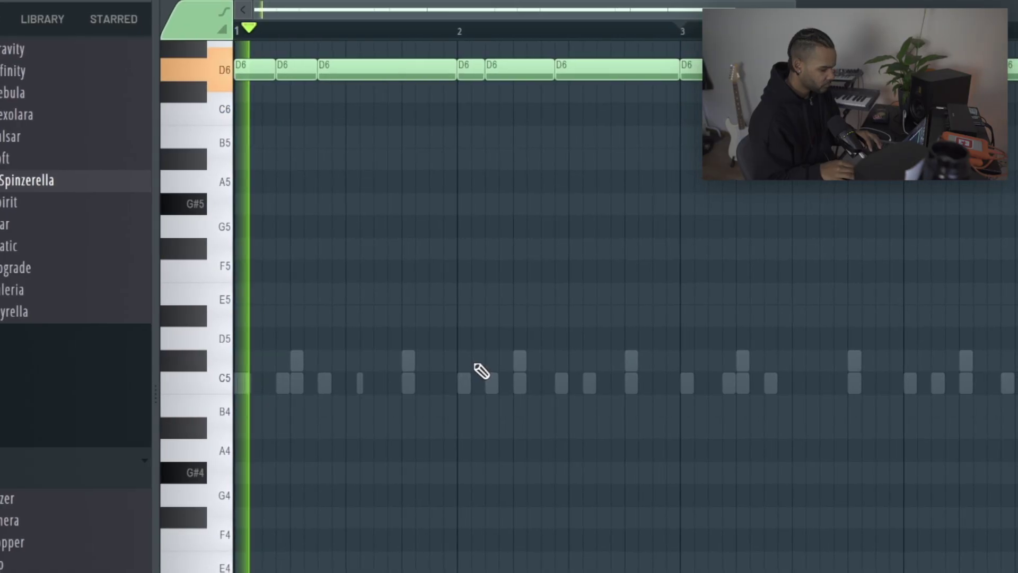
Transpose the Spinzerella bass line to D#6, with the second-bar notes at B5 and the third-bar notes at A#5
key(shift+Up)
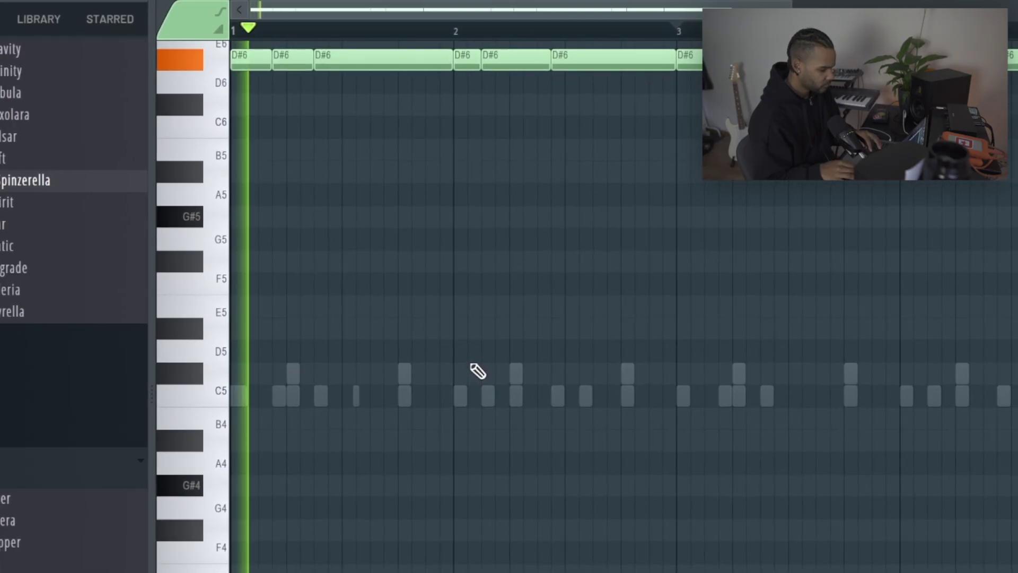
ctrl+click(563, 330)
drag(563, 330, 559, 422)
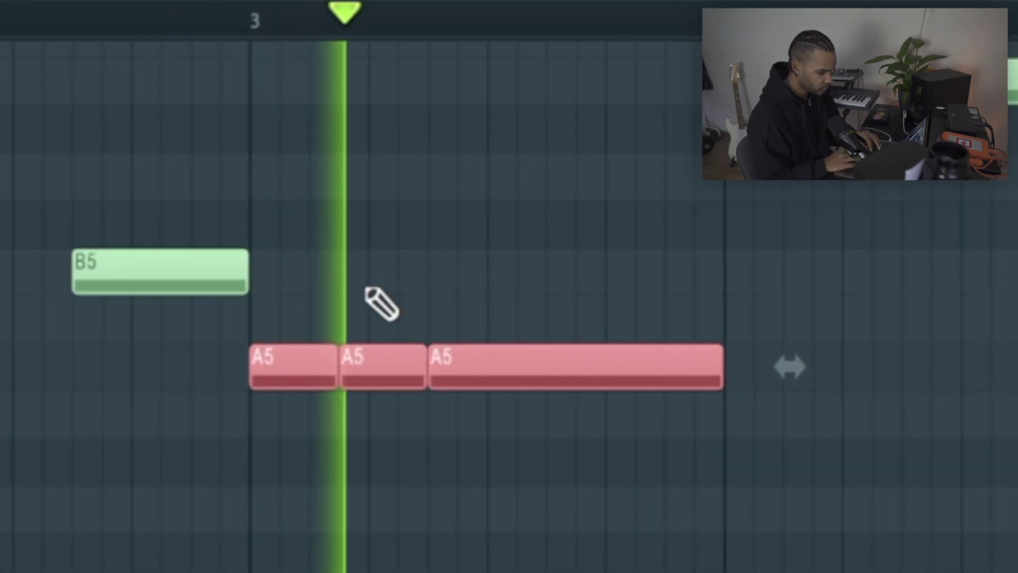
key(shift+Up)
key(ctrl+d)
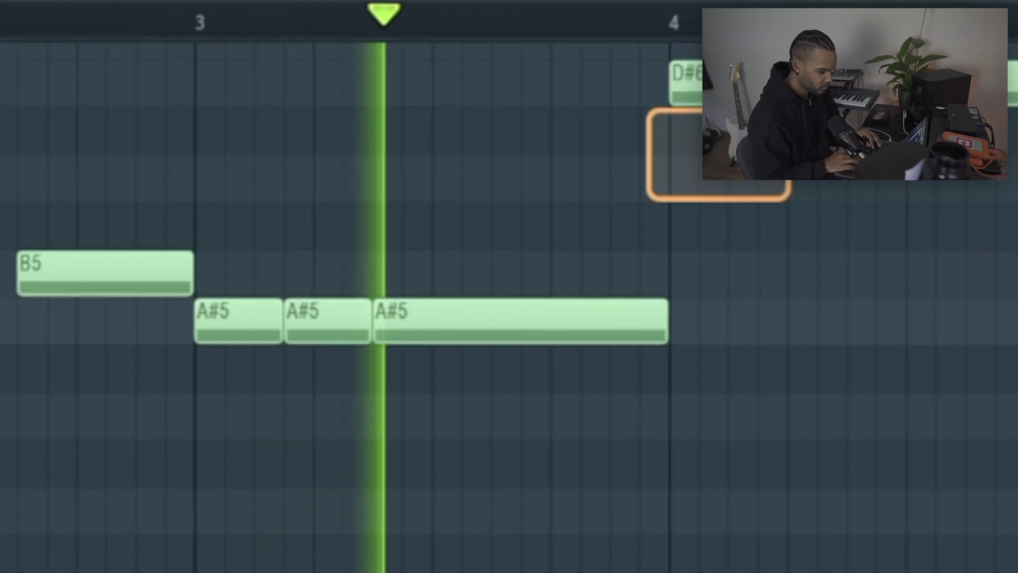
Move the fourth-bar bass notes to G#5, add an A5 note on step 13 of that bar and play it back
drag(648, 201, 790, 90)
drag(949, 84, 902, 412)
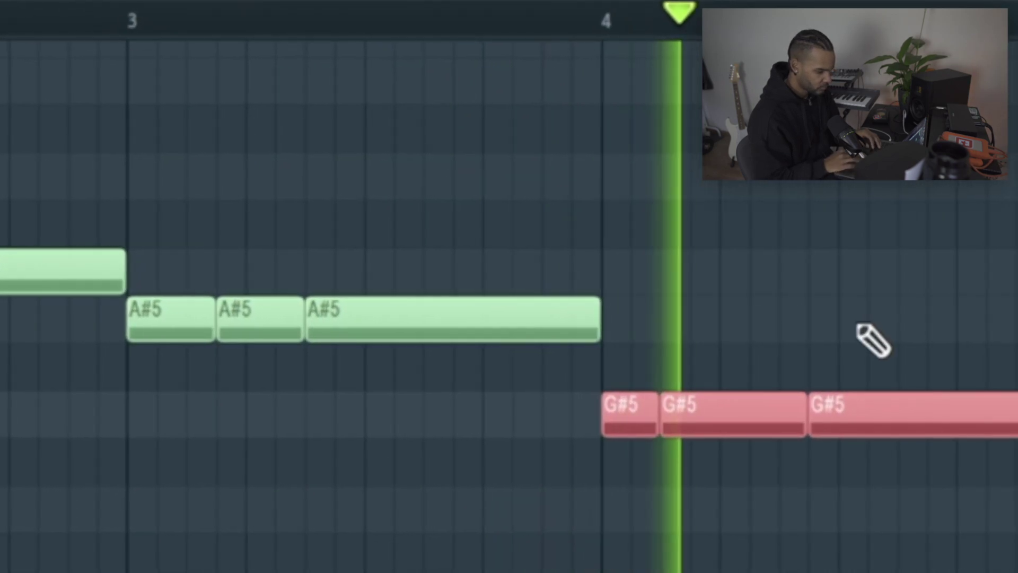
click(959, 366)
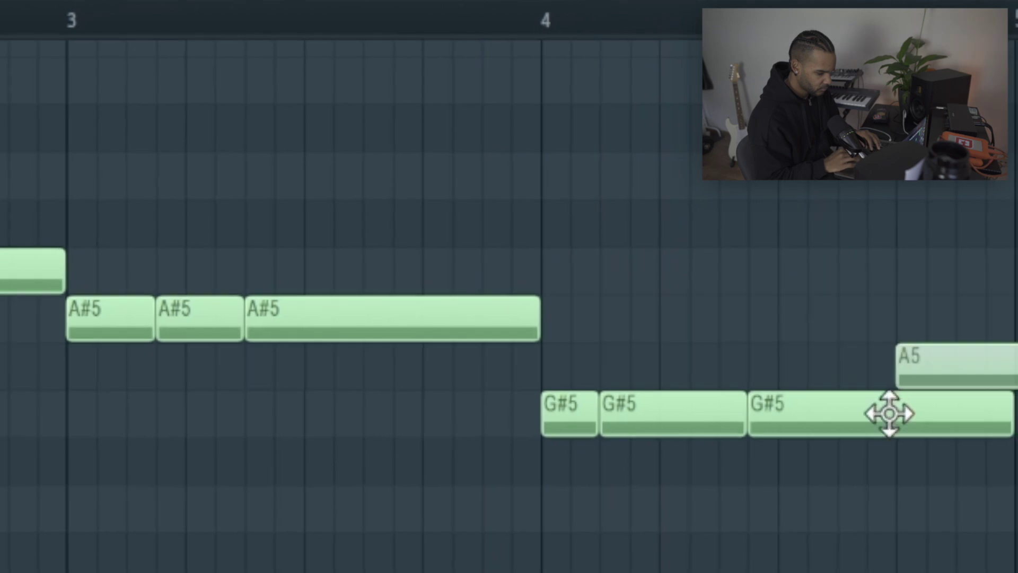
drag(889, 414, 868, 419)
key(space)
click(546, 22)
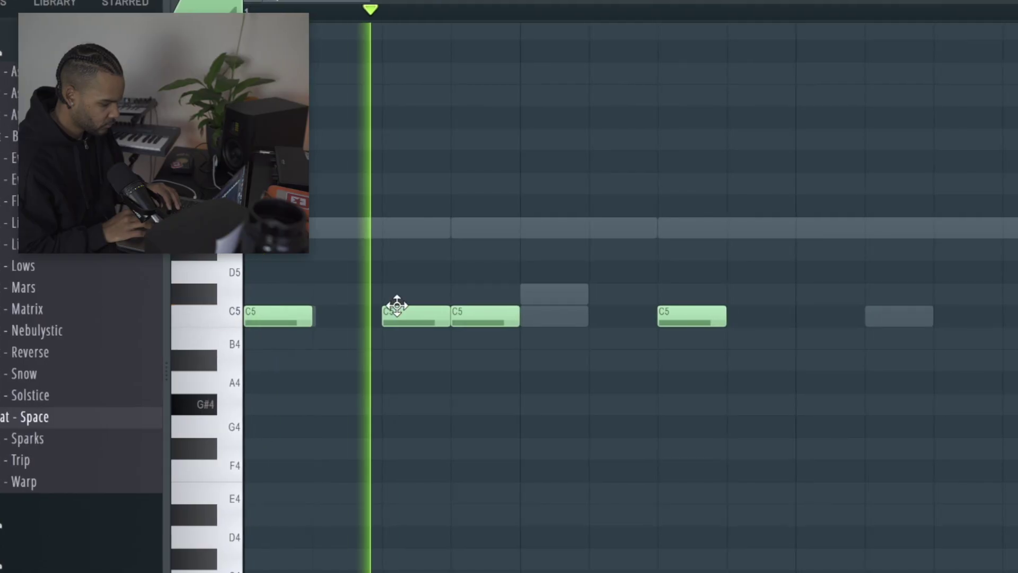
Chop a Hihat - Space note into a four-note roll, move it to step 11 and give it rising velocities
key(alt+u)
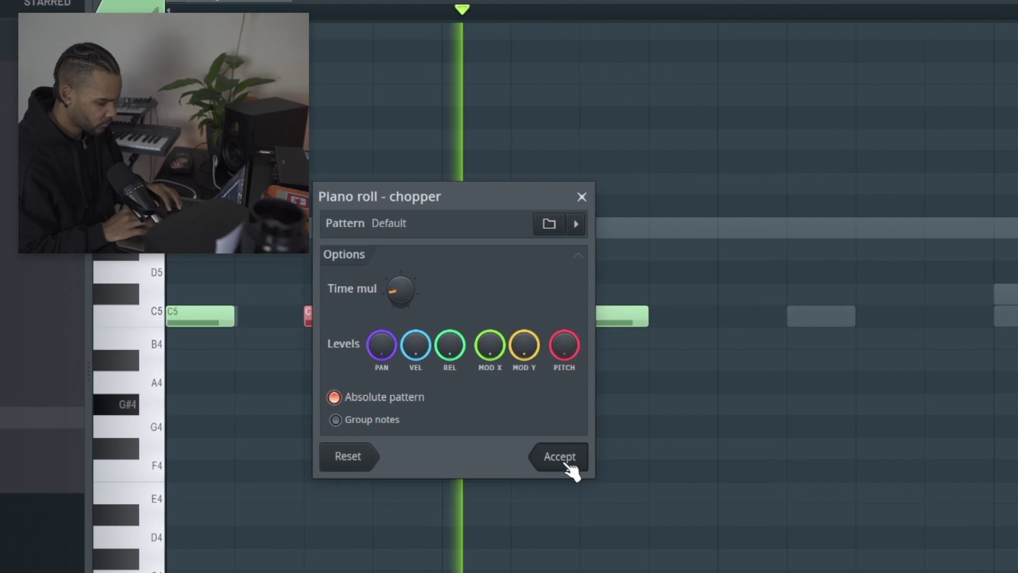
click(569, 457)
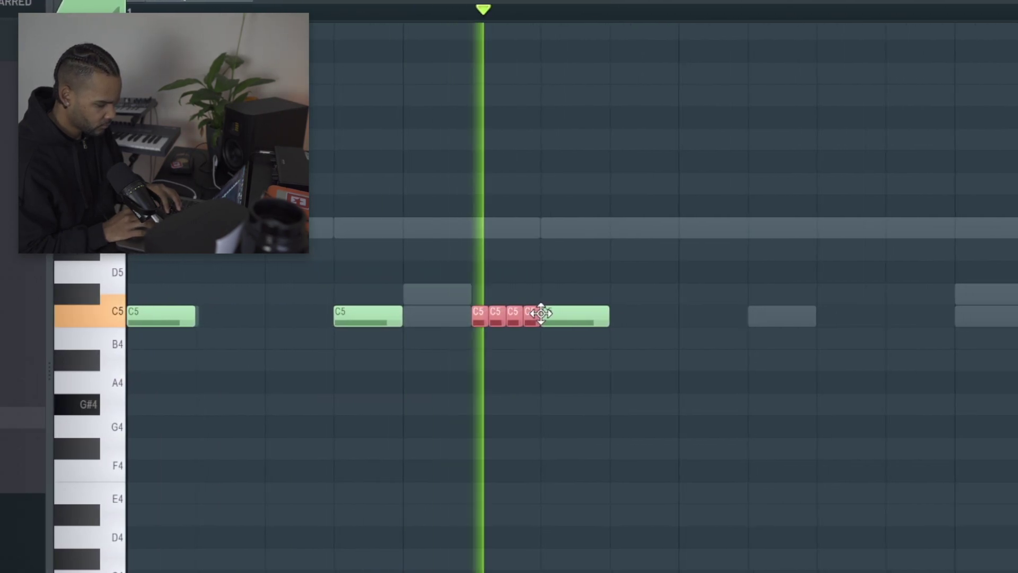
drag(737, 287, 738, 310)
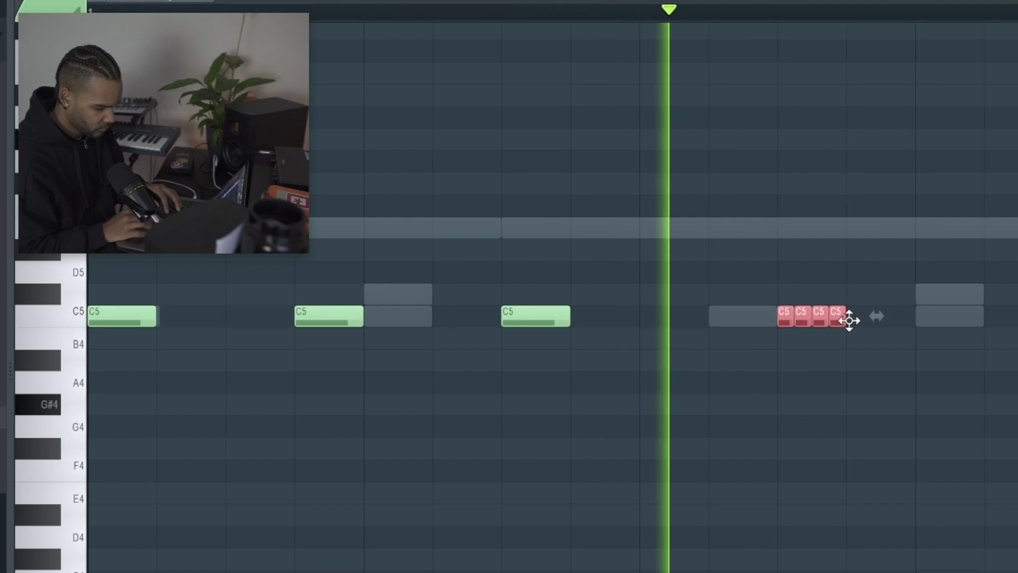
drag(821, 570, 821, 467)
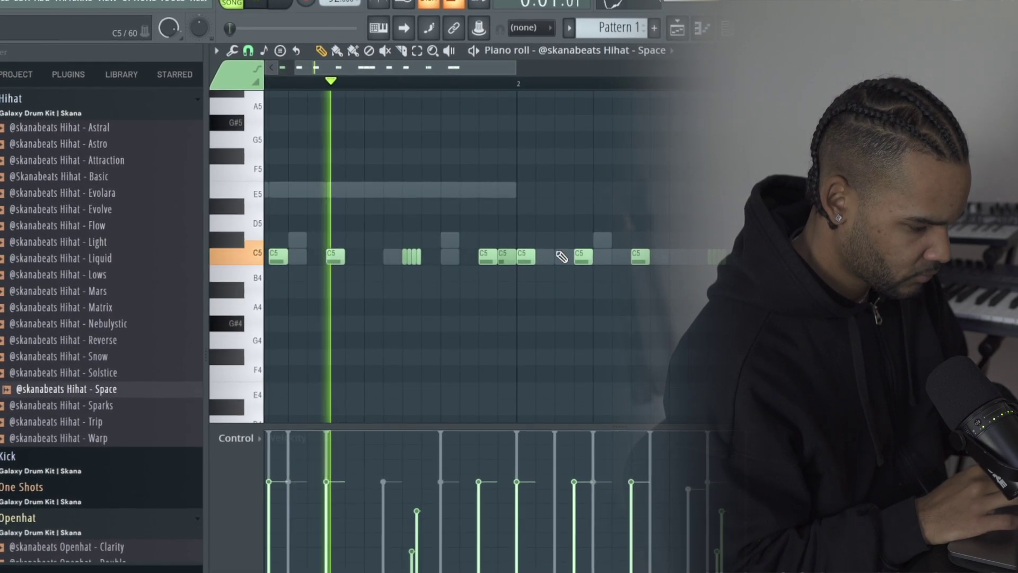
Chop the hihat note on step 4 of the second bar into a four-note roll
click(586, 257)
key(alt+u)
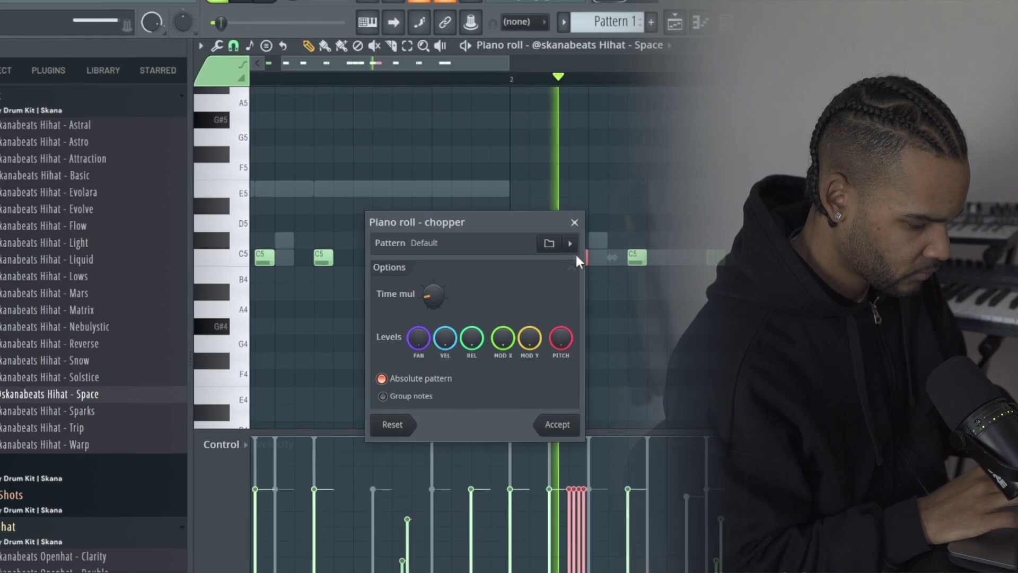
click(563, 423)
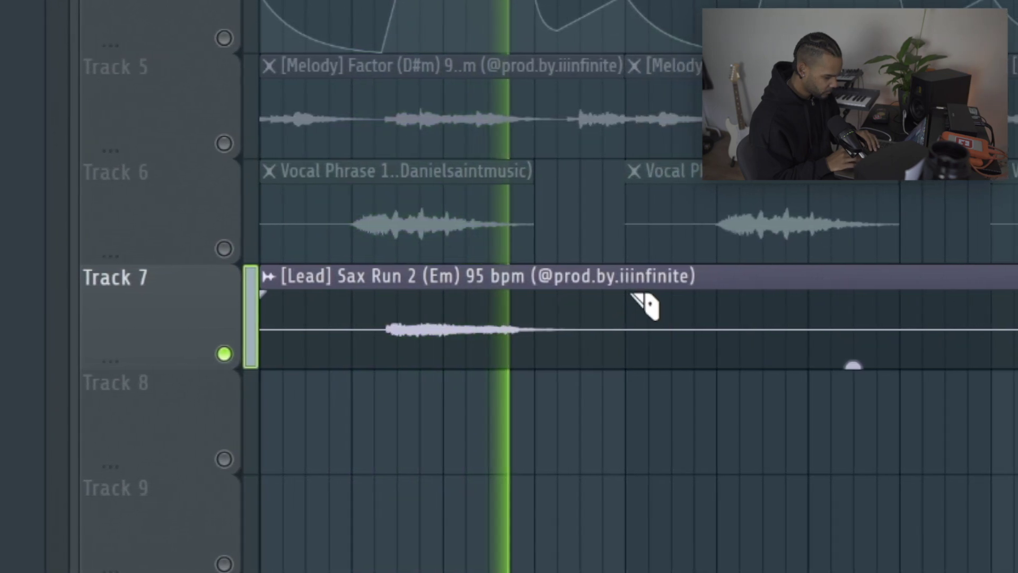
Slice the [Lead] Sax Run 2 (Em) 95 bpm clip in Track 7 after its first phrase and delete the remainder
drag(650, 302, 636, 379)
right_click(663, 360)
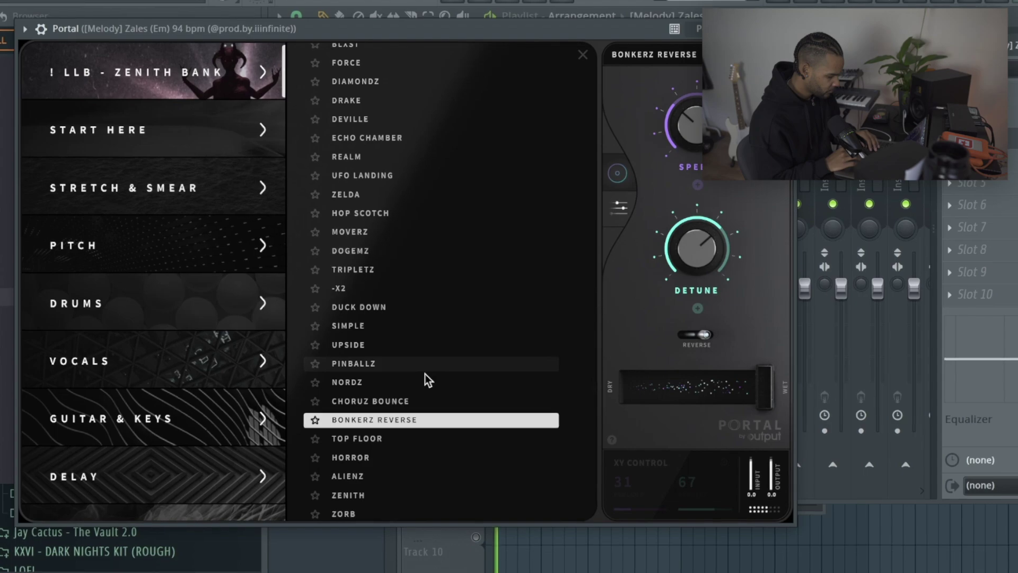
Browse the Zenith Bank presets in Portal on the [Melody] Zales (Em) 94 bpm mixer track
scroll(424, 374, down, 3)
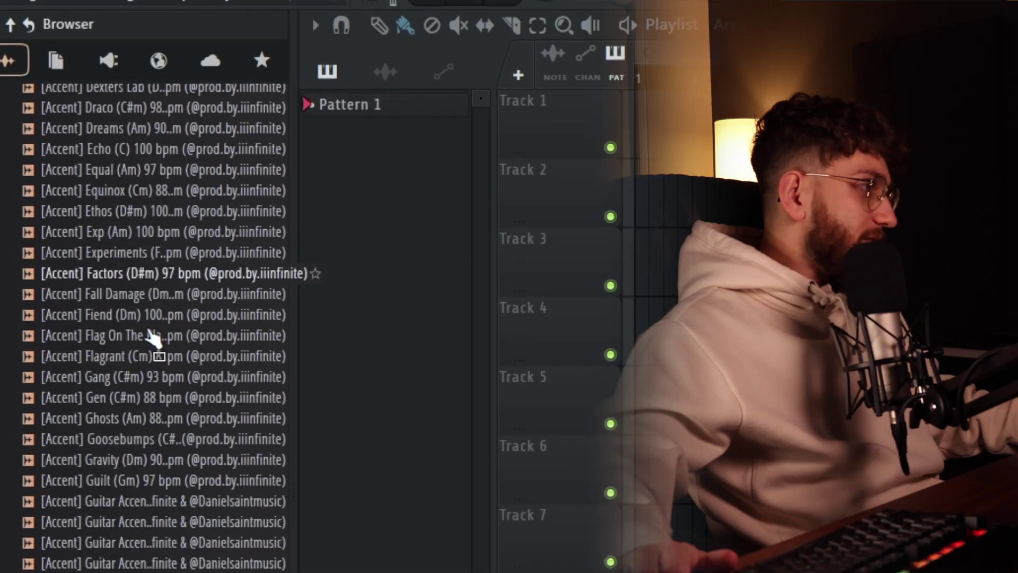
Browse the accent, chord and lead samples, auditioning Melodic West Coast Chord Progression 3 (D#m) 92 bpm among them
scroll(148, 335, down, 20)
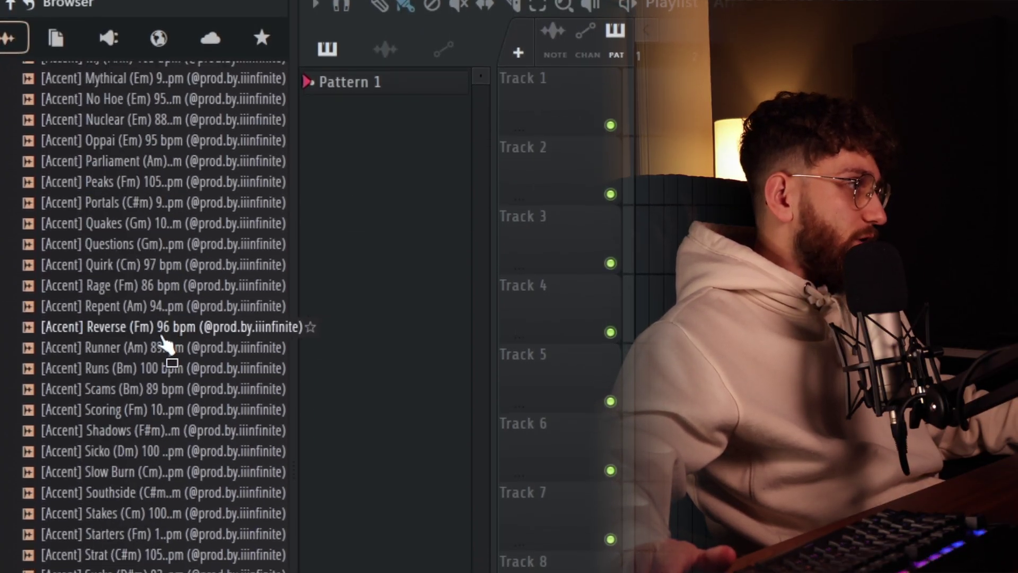
scroll(177, 364, down, 5)
click(76, 274)
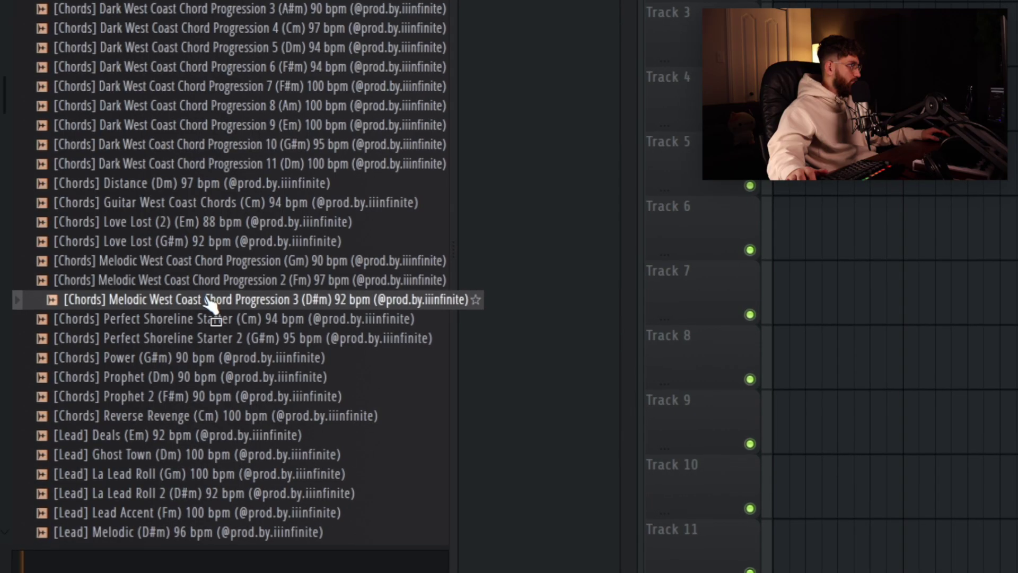
drag(205, 307, 207, 335)
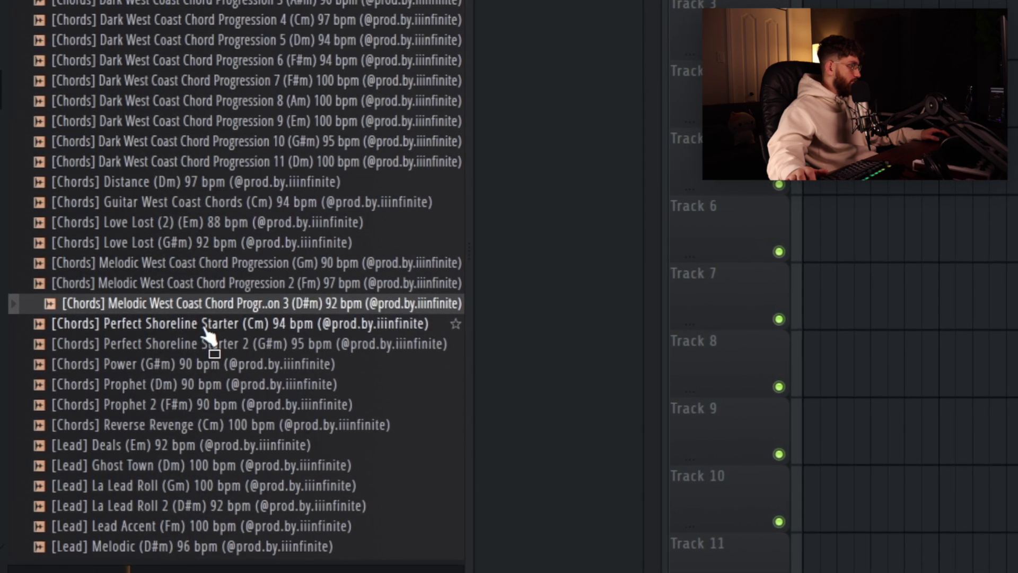
drag(207, 334, 177, 305)
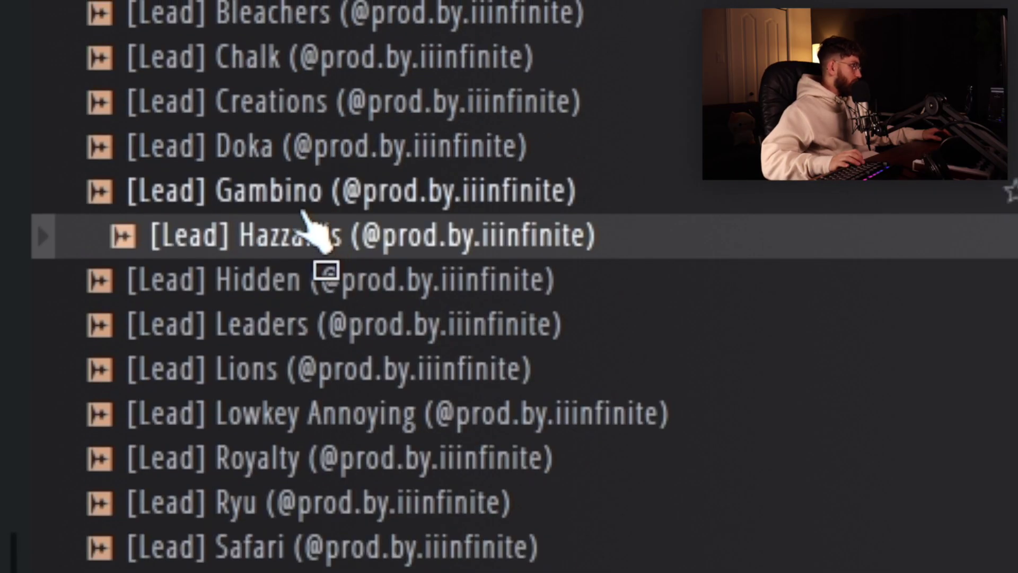
drag(302, 211, 314, 236)
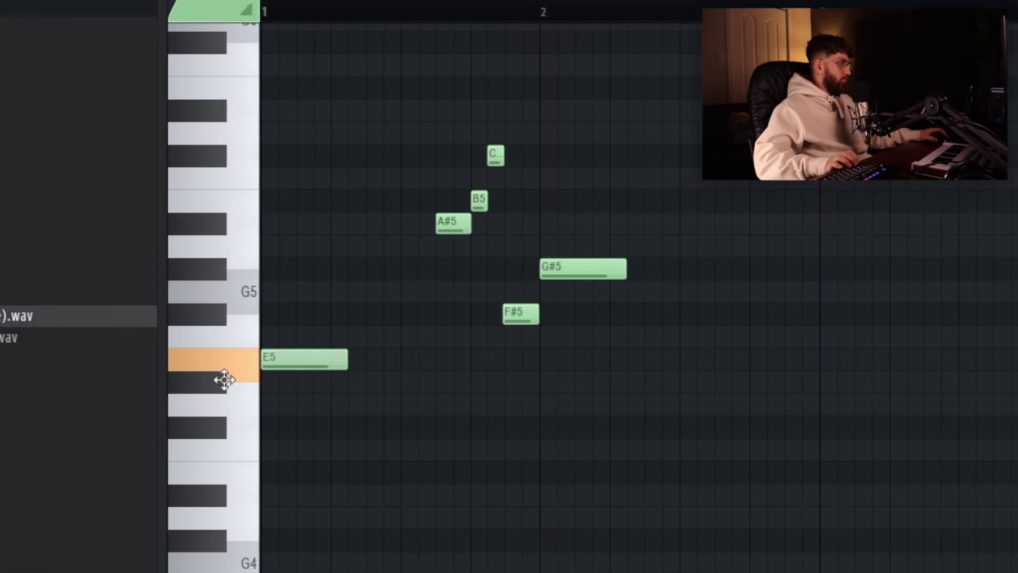
Lower the melody's opening note to D#5 and add a short G#5 note just before the A#5
key(space)
scroll(250, 391, up, 1)
key(space)
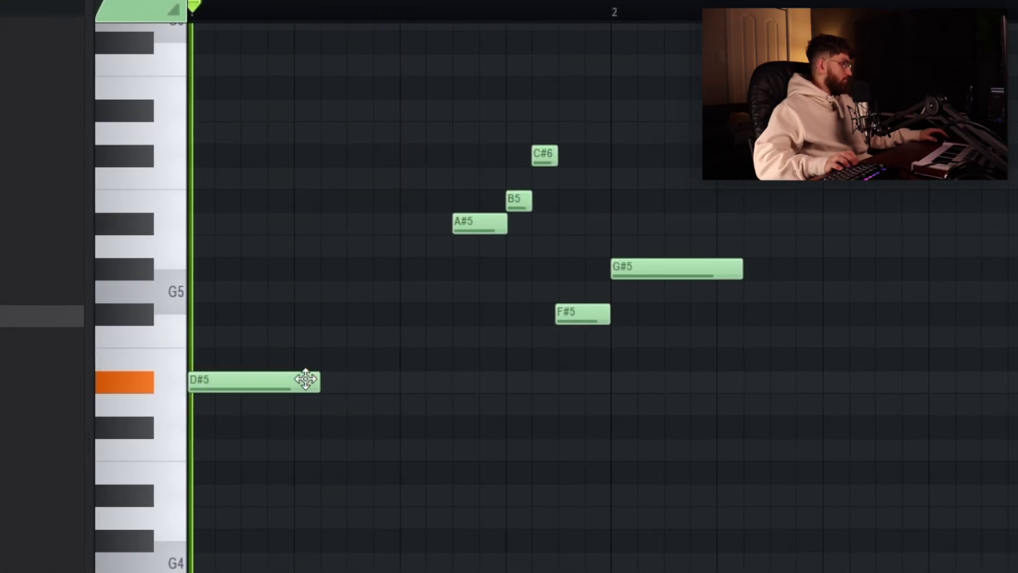
click(429, 271)
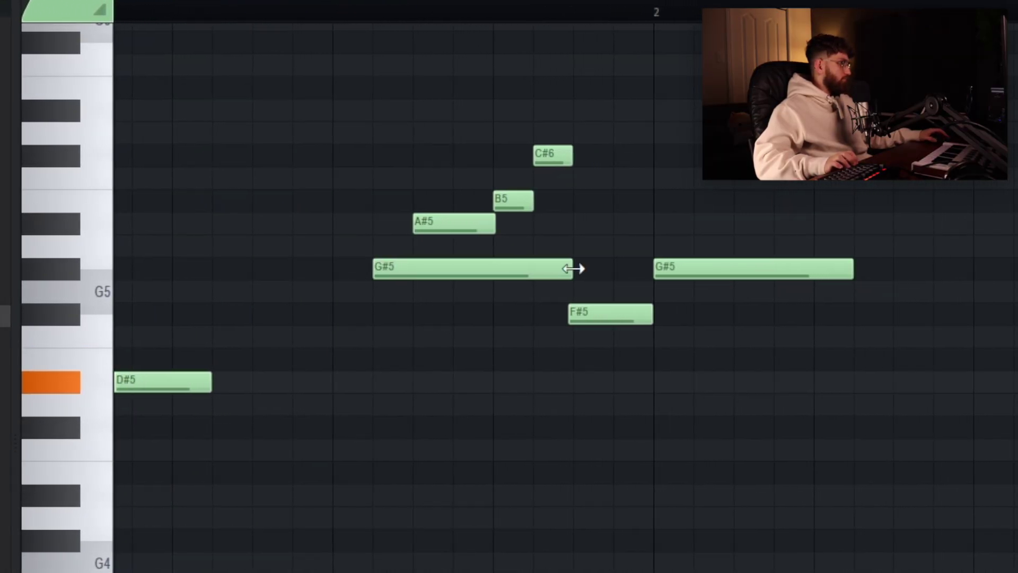
drag(629, 269, 483, 271)
scroll(215, 291, down, 2)
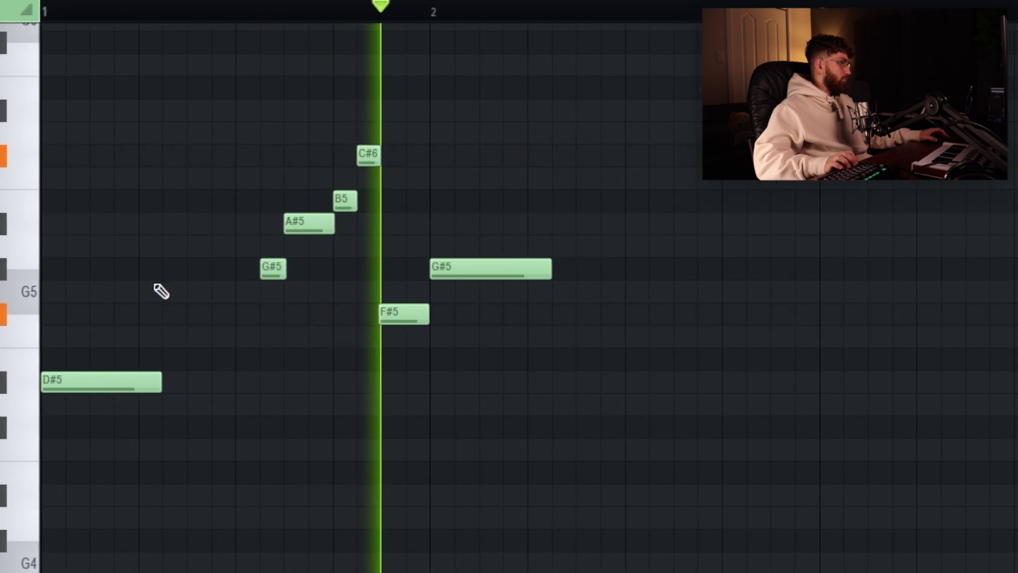
Resize the last D#5 note of the repeated-note line to about three and a half steps
scroll(402, 271, up, 4)
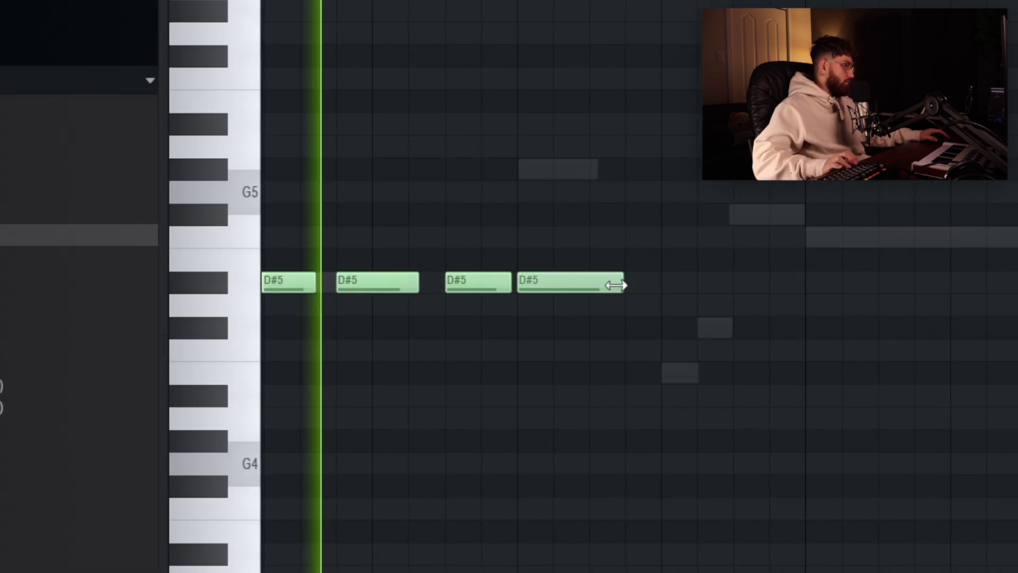
drag(620, 282, 727, 282)
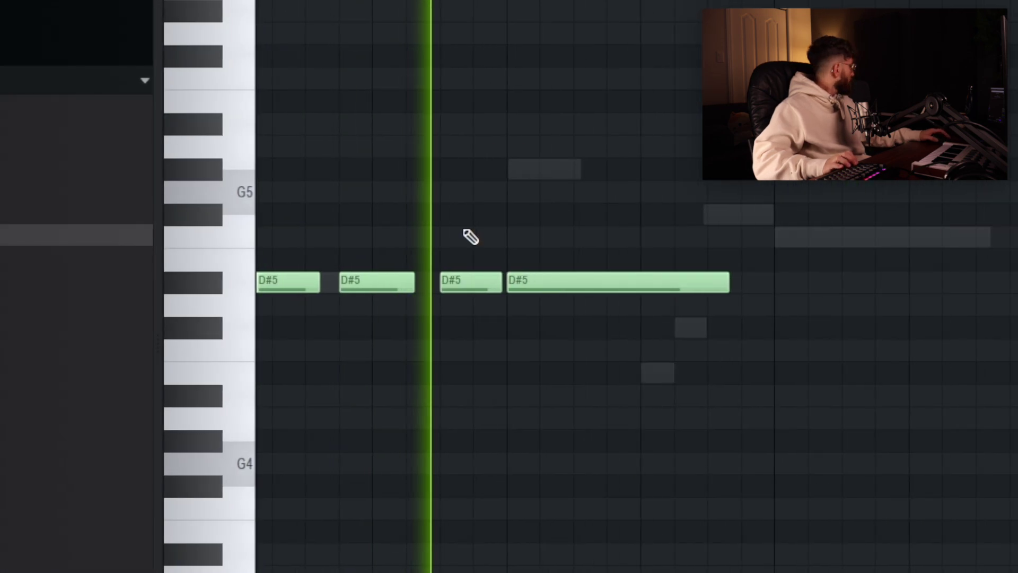
scroll(470, 234, down, 2)
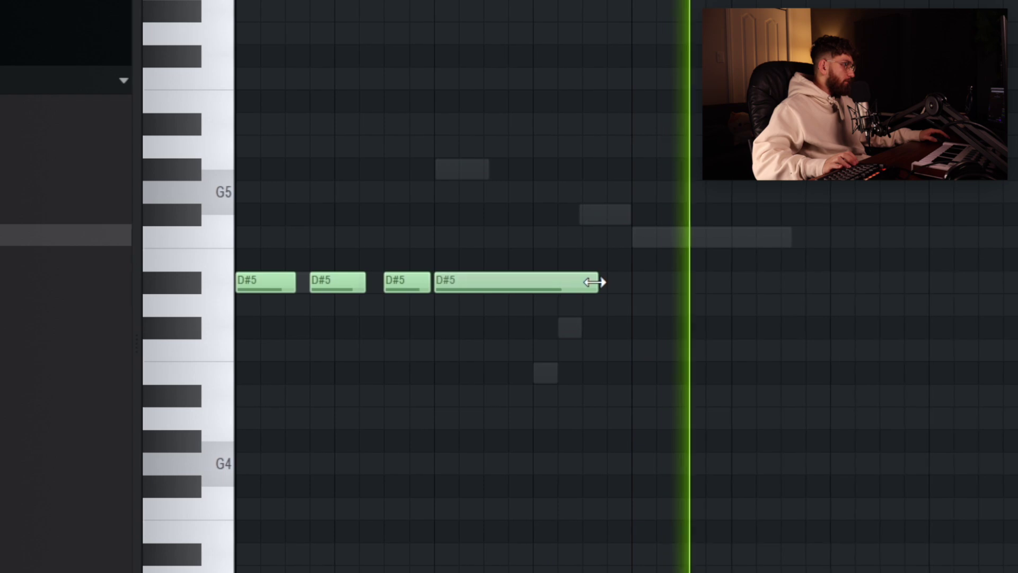
drag(613, 280, 541, 281)
Switch to the ghosted melody channel and delete its C#5 and B4 notes
double_click(560, 325)
right_click(563, 327)
right_click(540, 373)
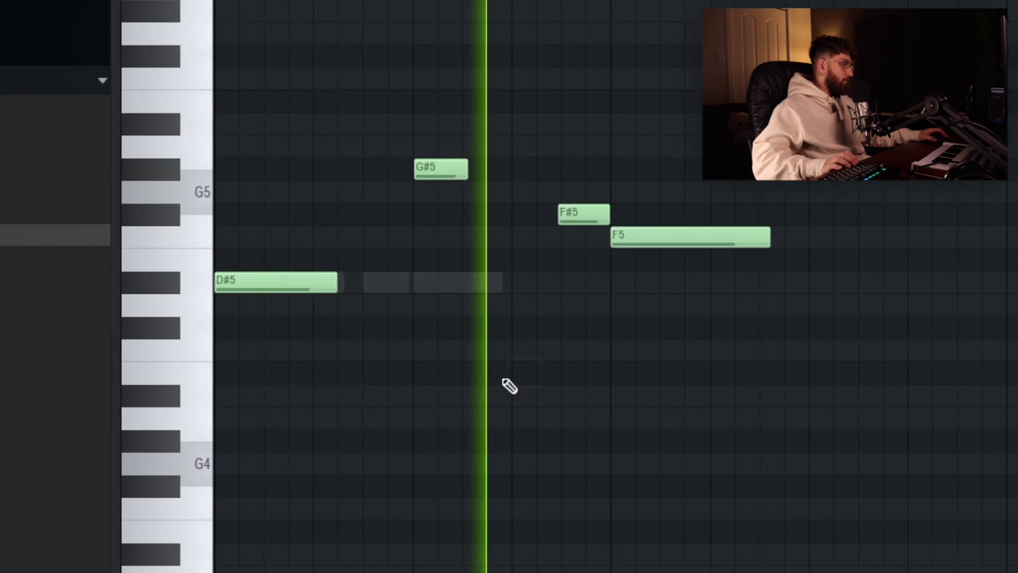
Add an F#5 note between the G#5 and the existing F#5 in the first bar of the melody
scroll(509, 391, up, 2)
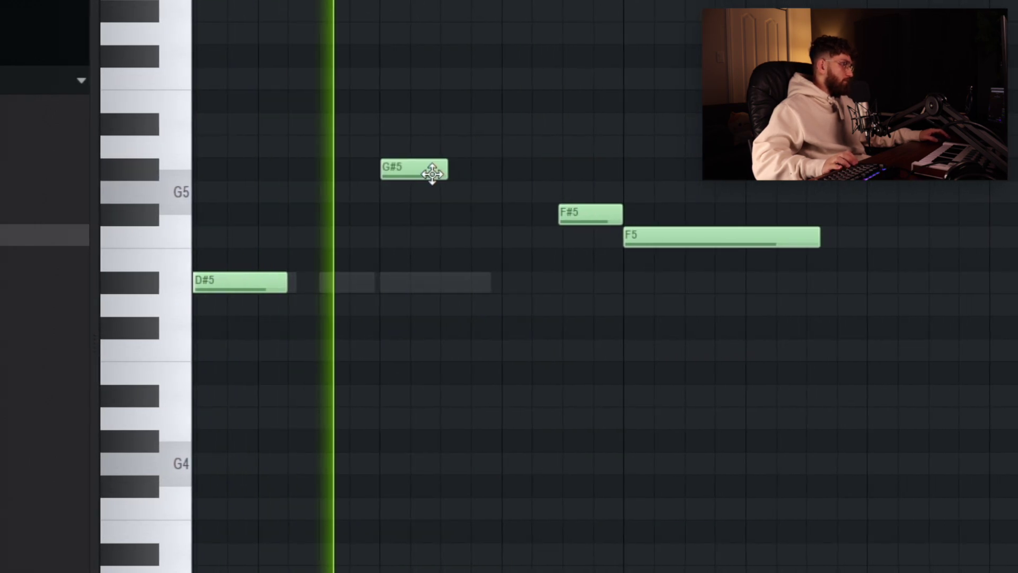
click(503, 214)
mouse_move(562, 215)
mouse_down()
mouse_move(611, 216)
mouse_move(550, 205)
mouse_up()
scroll(513, 277, down, 2)
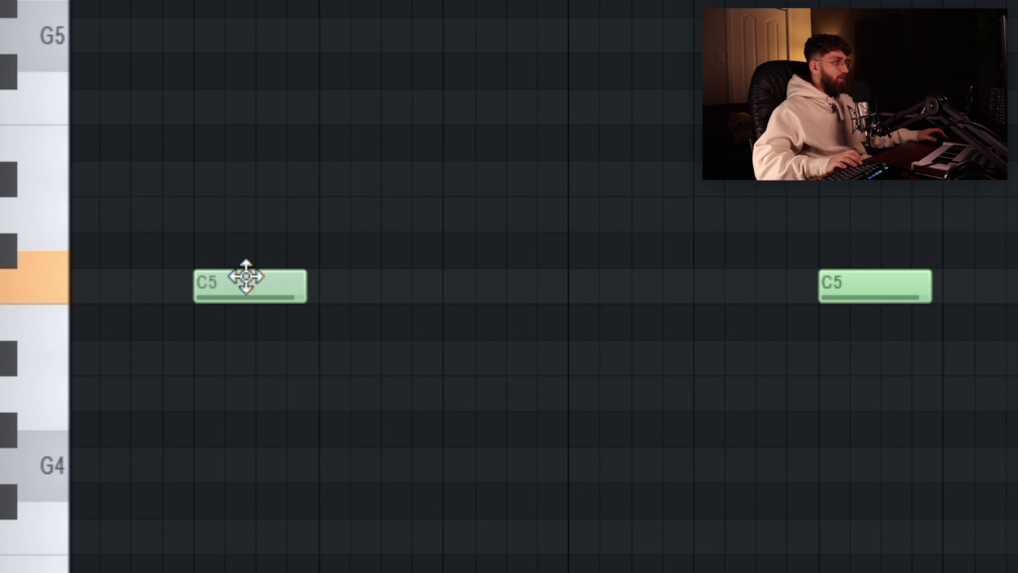
Add a C5 hit in the first bar of the drum channel and remove the extra one in the second bar
click(421, 284)
right_click(756, 284)
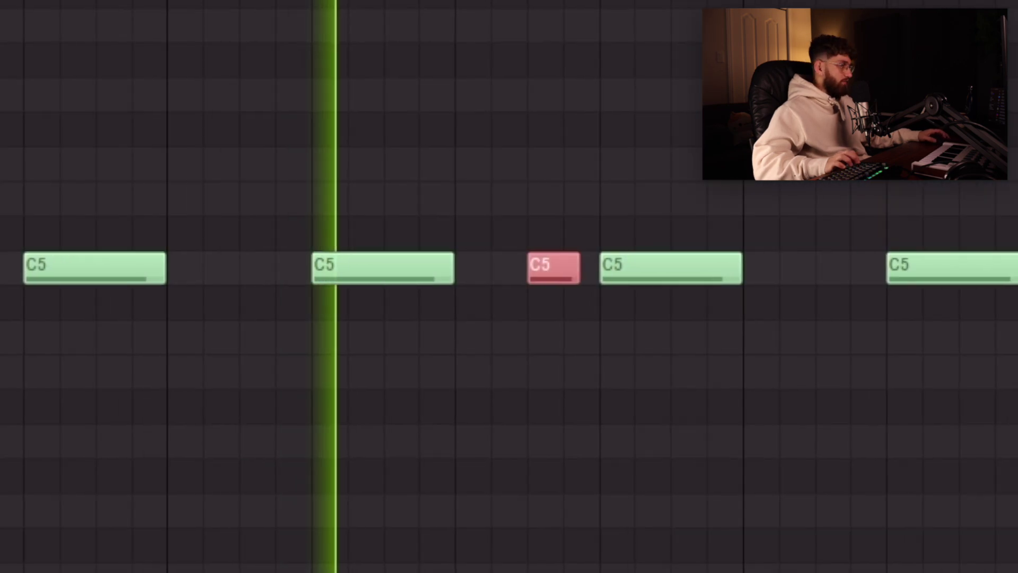
Delete two of the evenly spaced C5 notes that follow the short extra hit
scroll(562, 261, up, 2)
scroll(479, 321, down, 2)
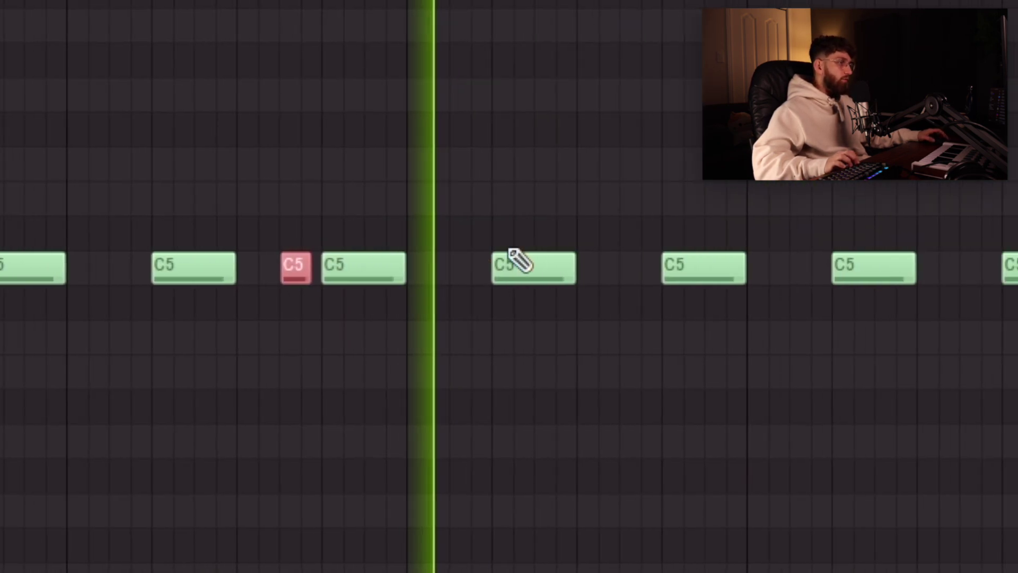
right_click(519, 265)
right_click(689, 269)
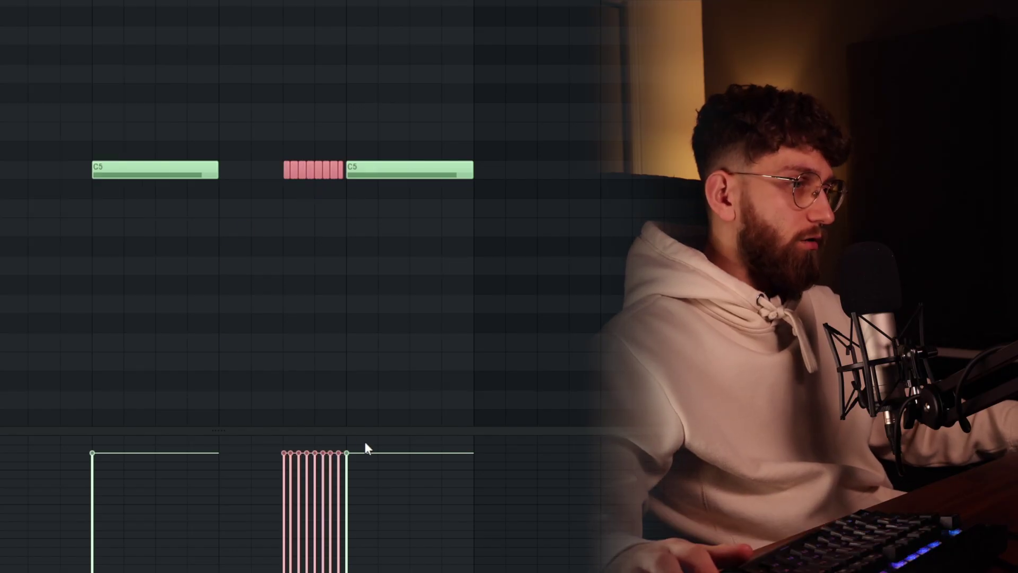
Shape the velocities of the chopped C5 roll into a rising ramp
drag(339, 464, 280, 569)
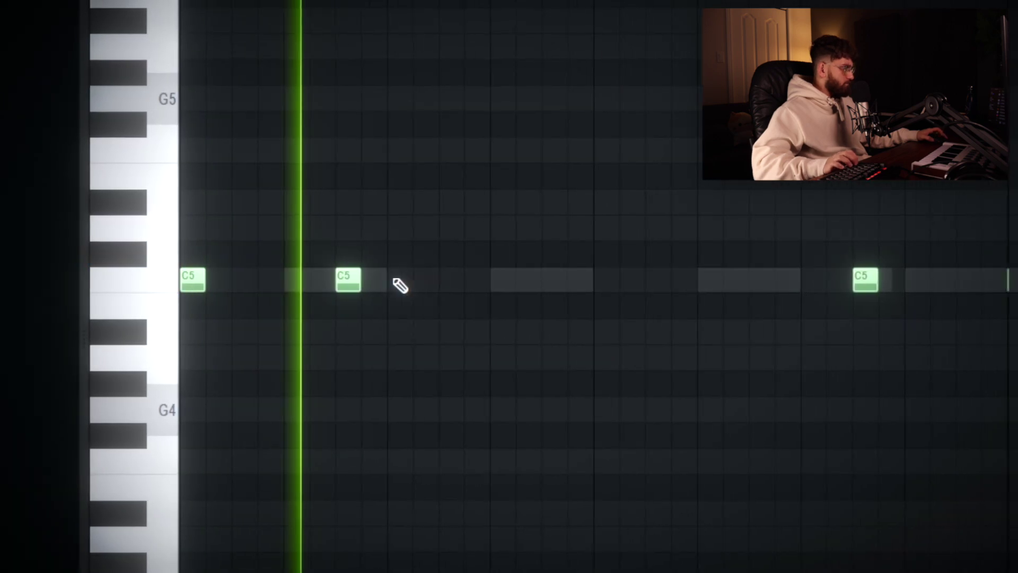
scroll(378, 277, down, 3)
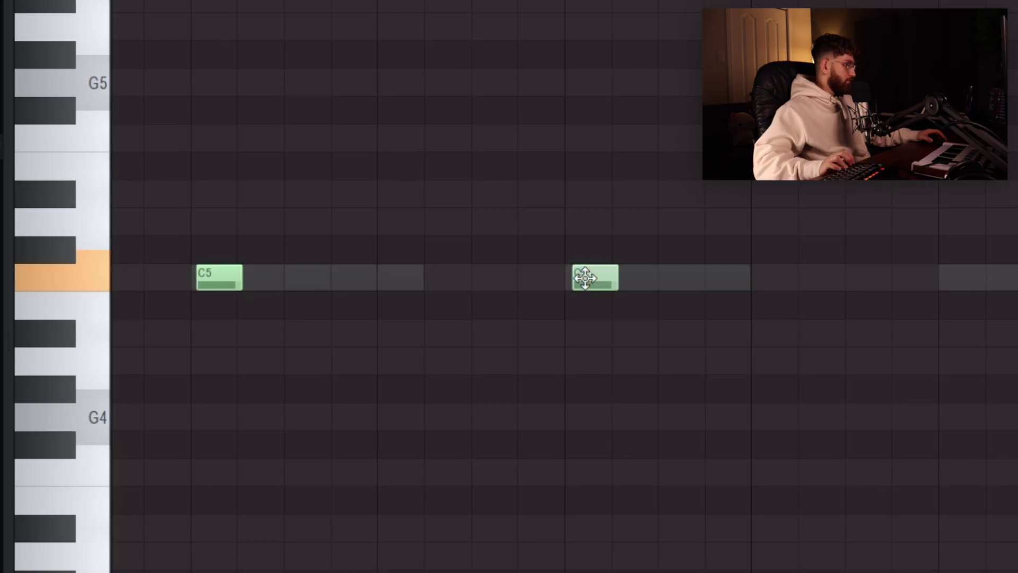
Select both C5 notes in the first bar and duplicate them twice along the pattern, then clear the selection
key(ctrl+a)
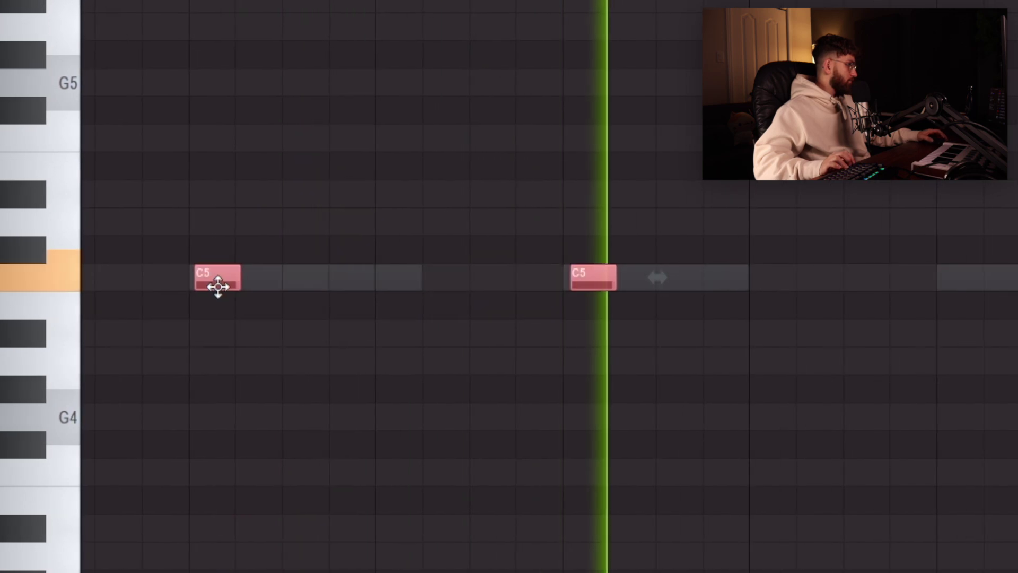
scroll(215, 289, down, 3)
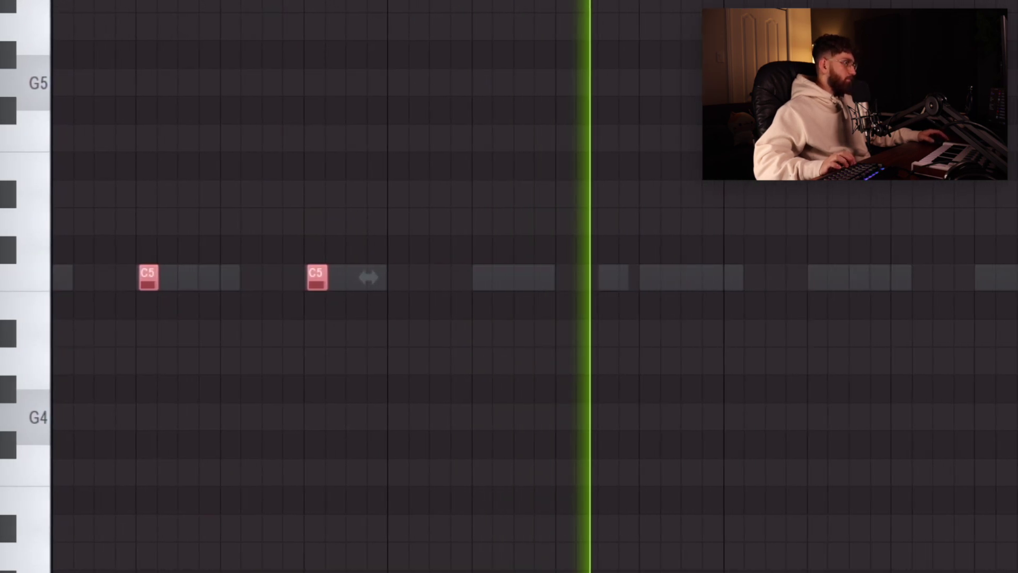
key(ctrl+b)
key(ctrl+b)
key(ctrl+d)
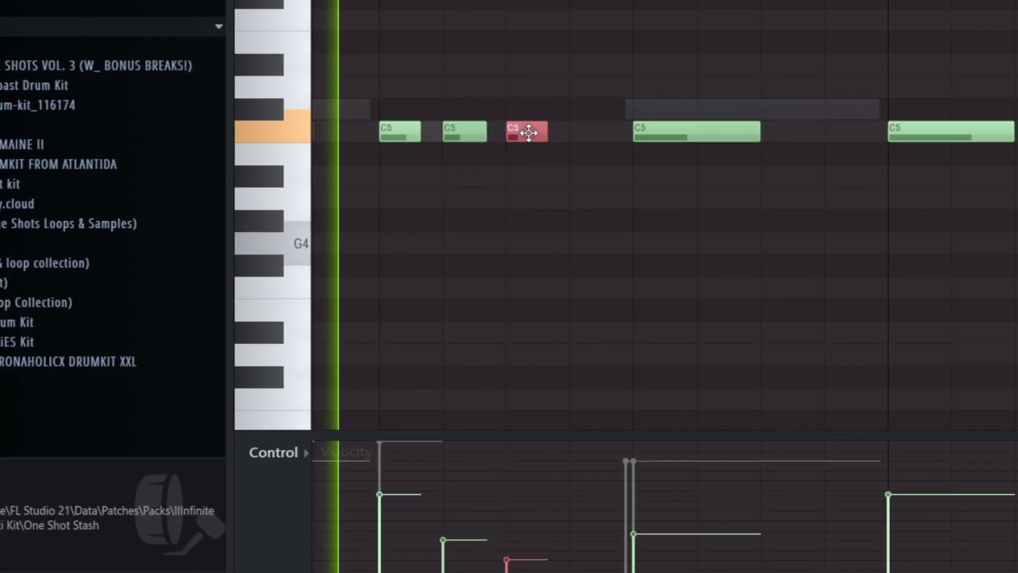
scroll(509, 209, down, 3)
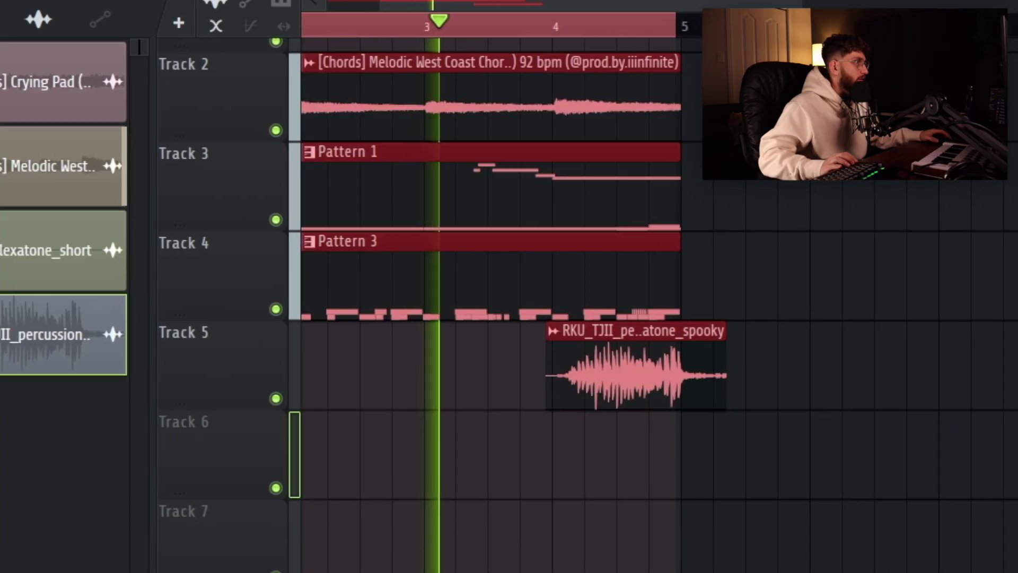
scroll(565, 399, left, 3)
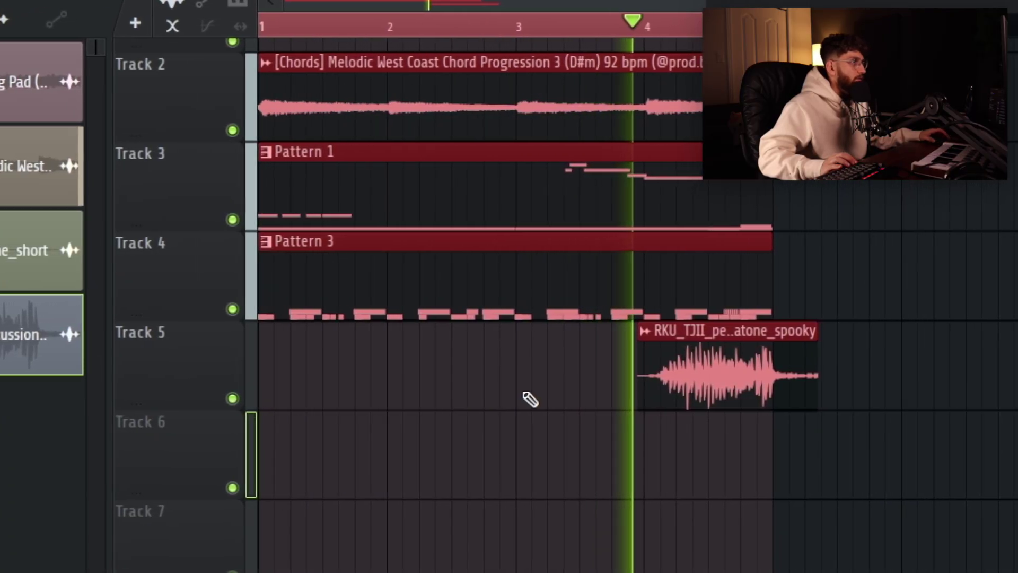
click(529, 399)
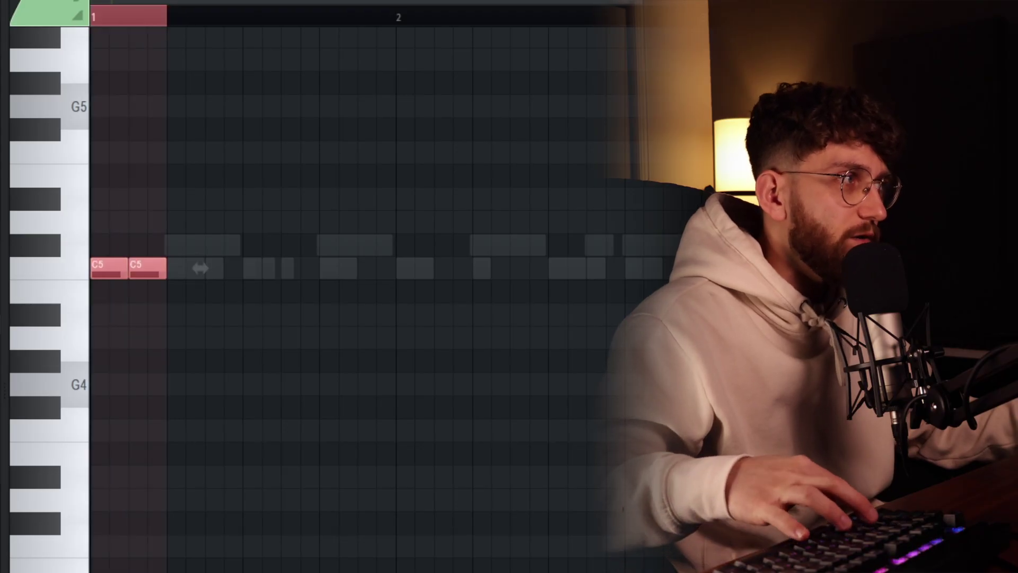
Duplicate the selected pair of back-to-back C5 notes at the start of bar 1
key(ctrl+b)
ctrl+scroll(308, 119, down, 2)
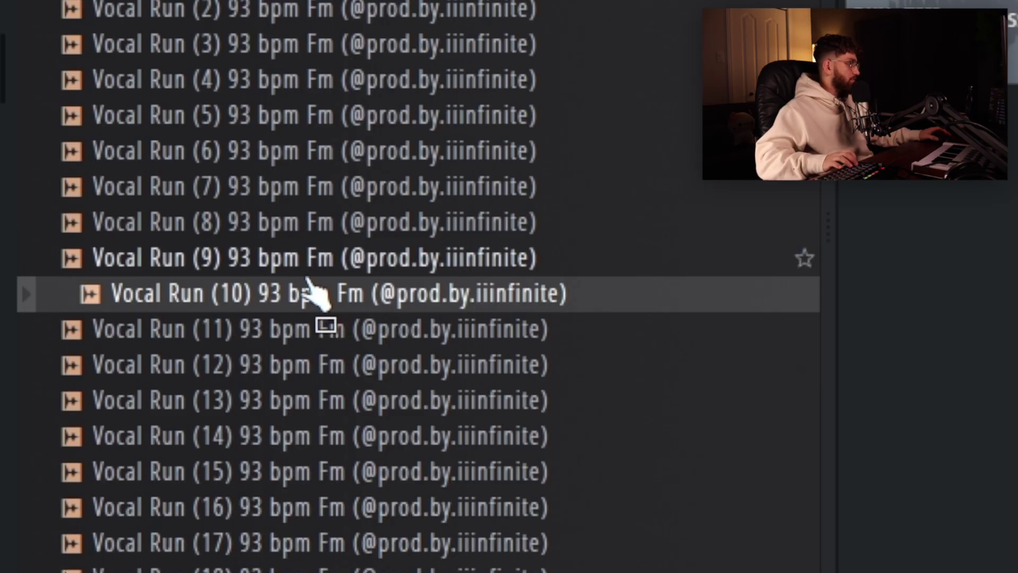
Place the Vocal Run (10) 93 bpm Fm sample at the start of Track 6 and check its audio clip settings
drag(318, 308, 605, 355)
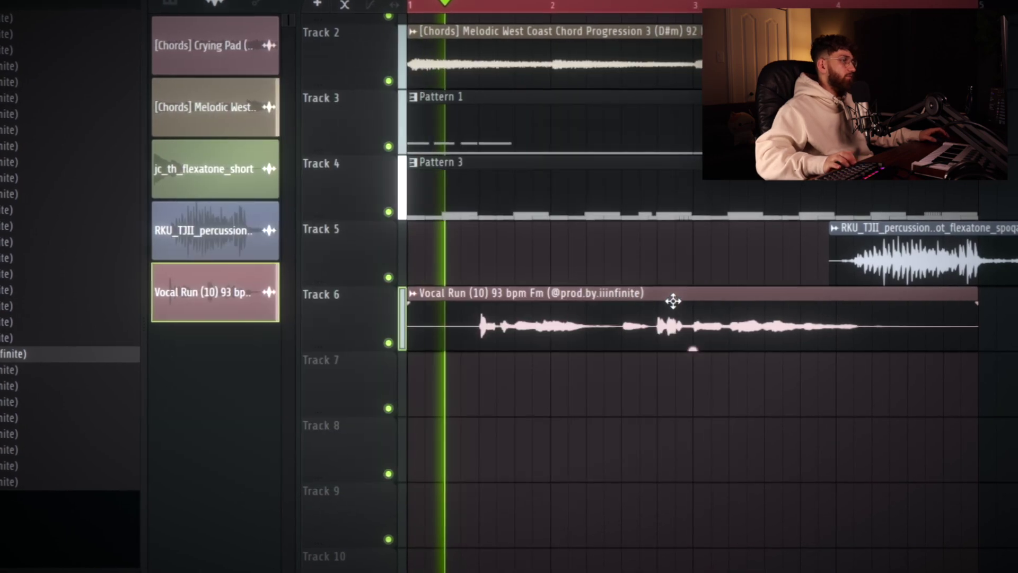
click(673, 298)
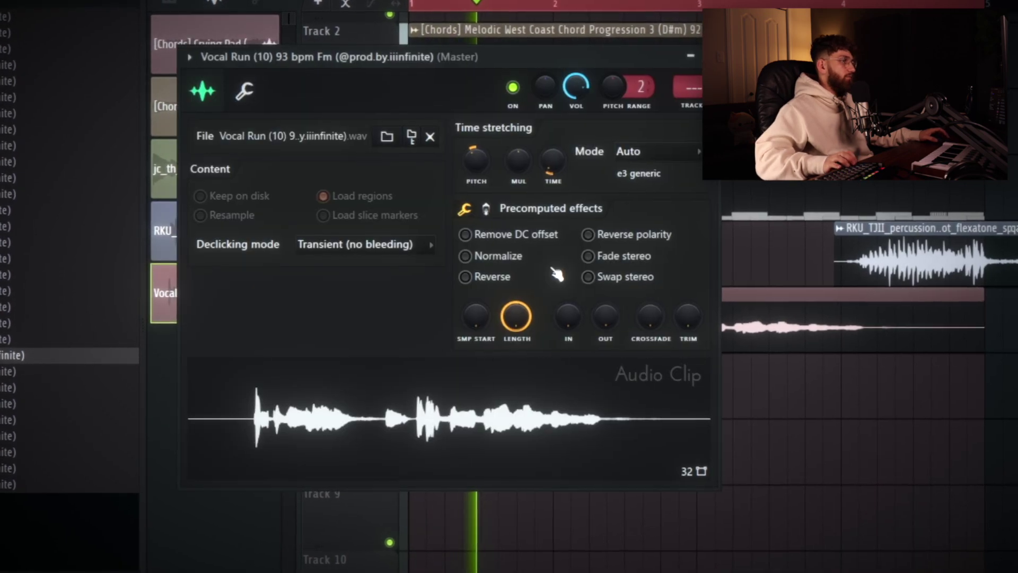
key(Escape)
ctrl+scroll(505, 398, down, 2)
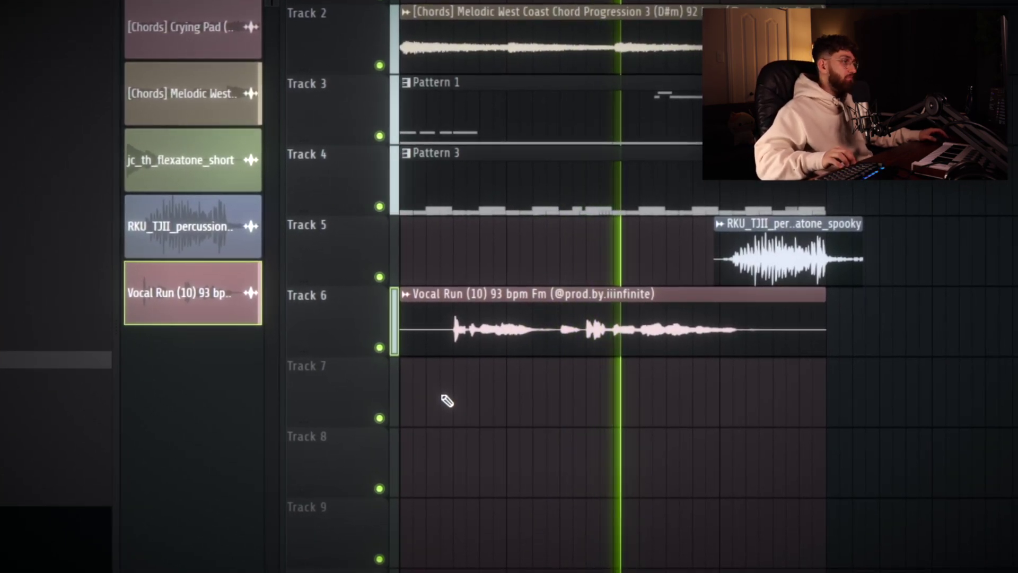
Add a long A#4 note after the second B4 note to end the short melodic phrase
ctrl+scroll(443, 391, down, 2)
alt+scroll(447, 393, down, 1)
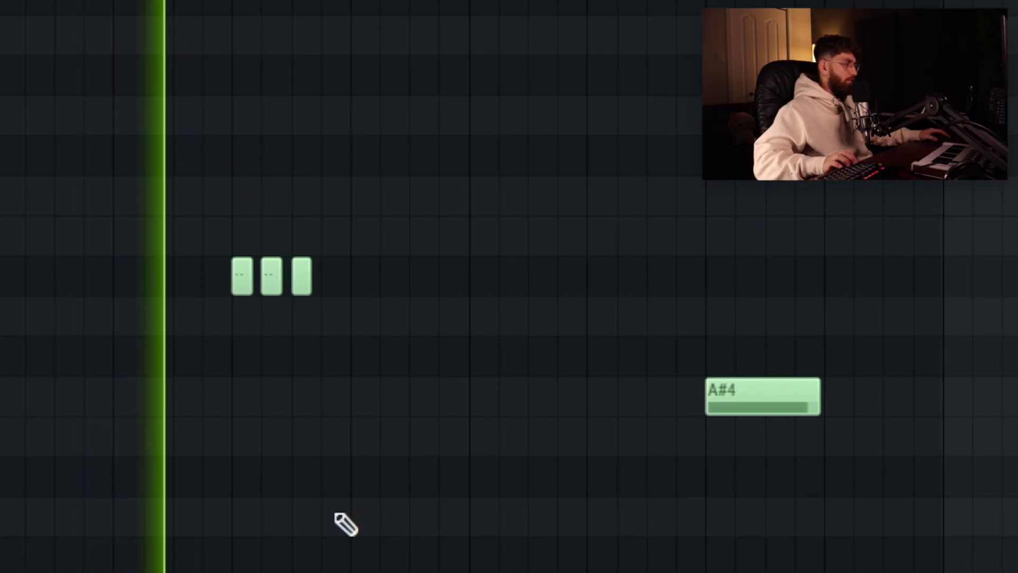
ctrl+scroll(376, 523, down, 3)
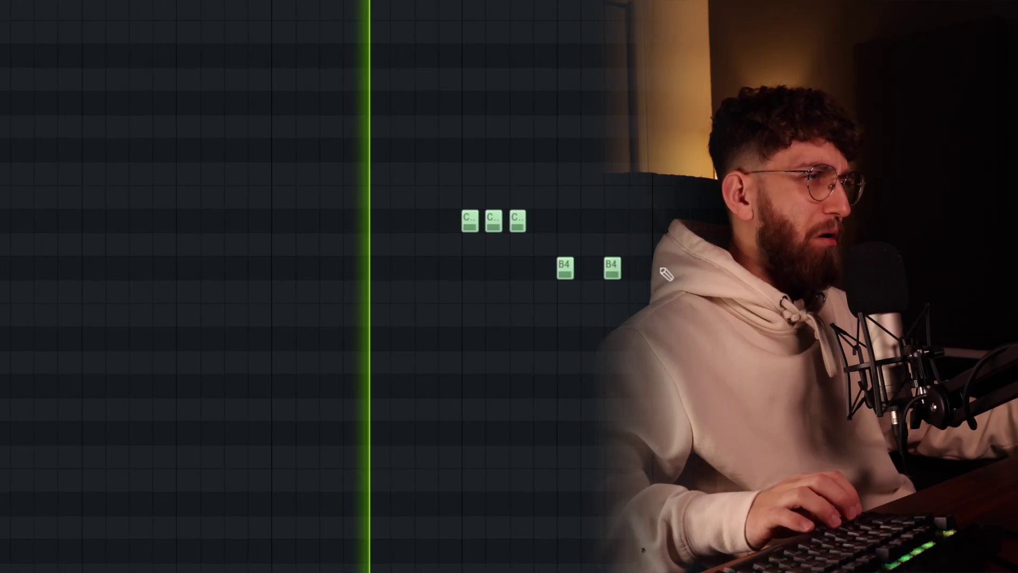
drag(628, 291, 689, 290)
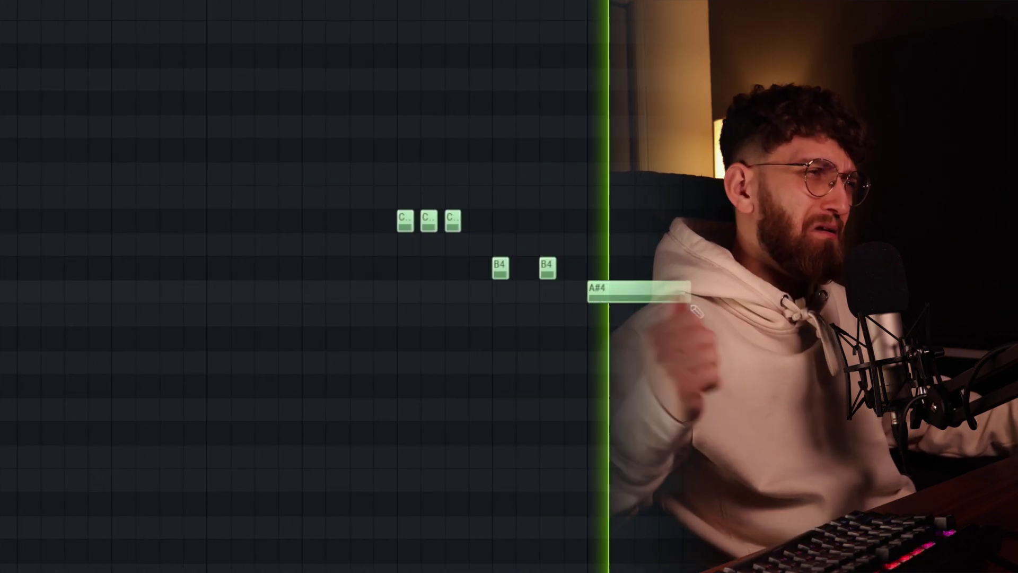